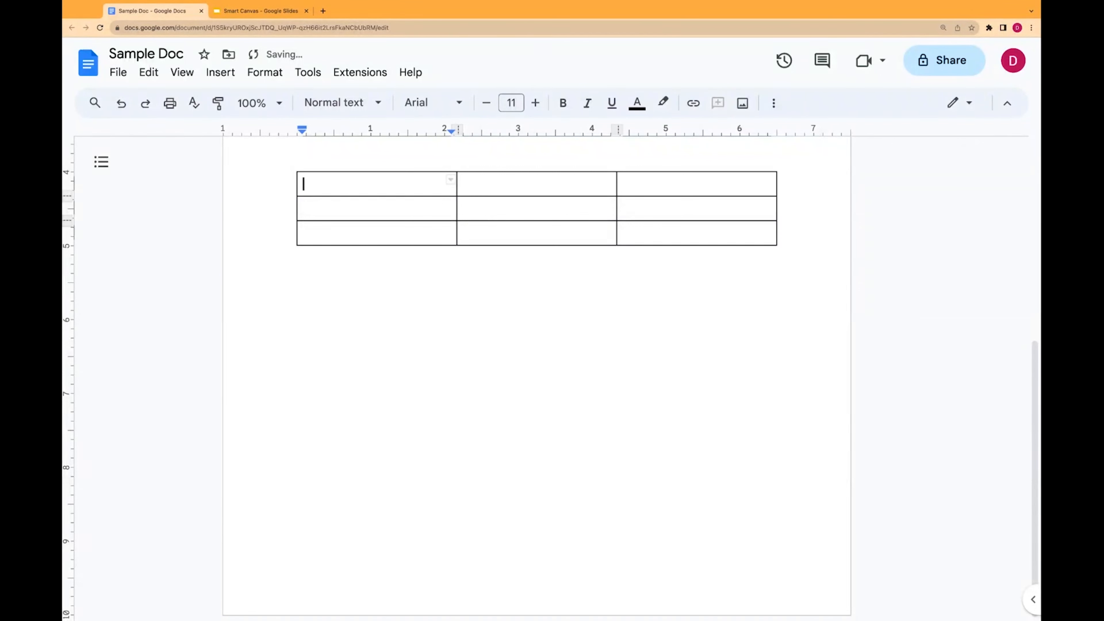
# Fill the table's header row with Date, Lesson Name and Lesson Content, and narrow the first two columns to widen the third
pyautogui.write('Date')
pyautogui.press('Tab')
pyautogui.write('Le')
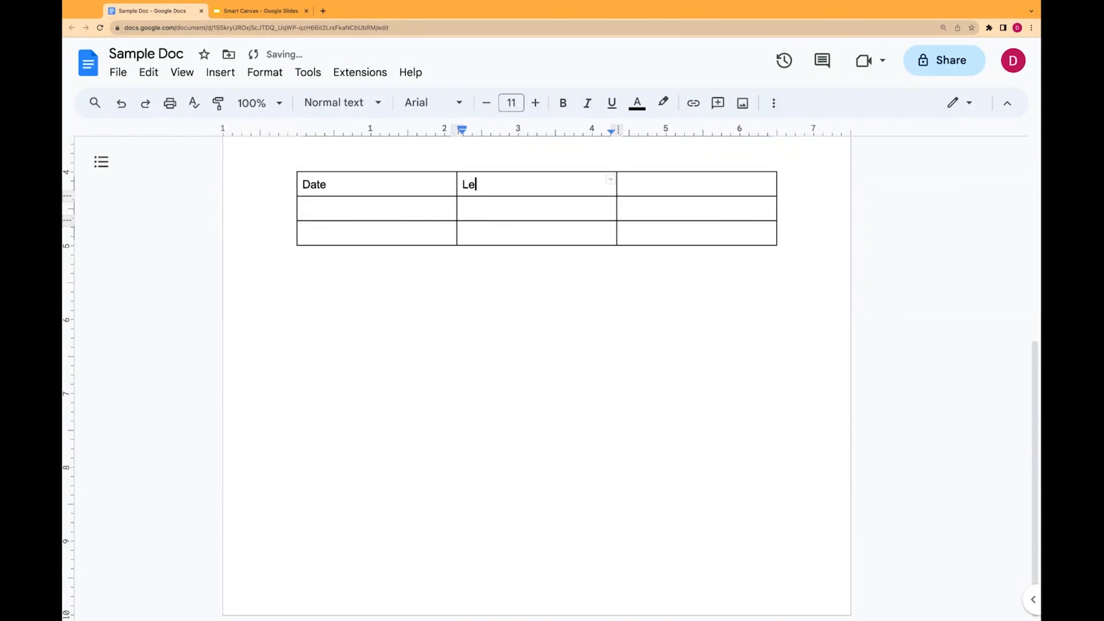
pyautogui.write('sson Name')
pyautogui.press('Tab')
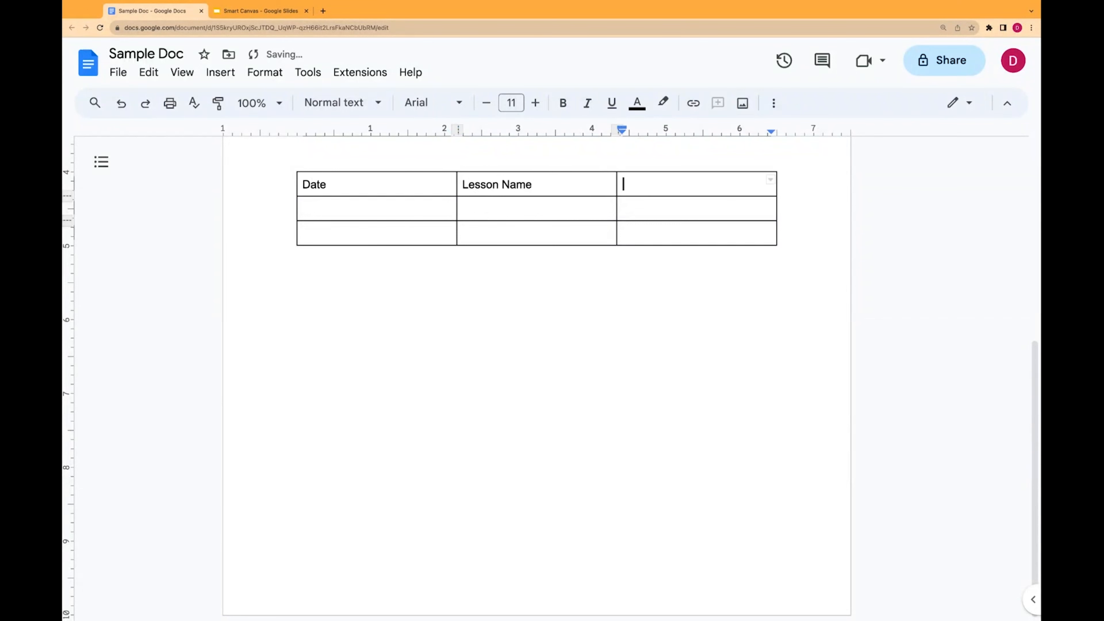
pyautogui.write('Lesson Conten')
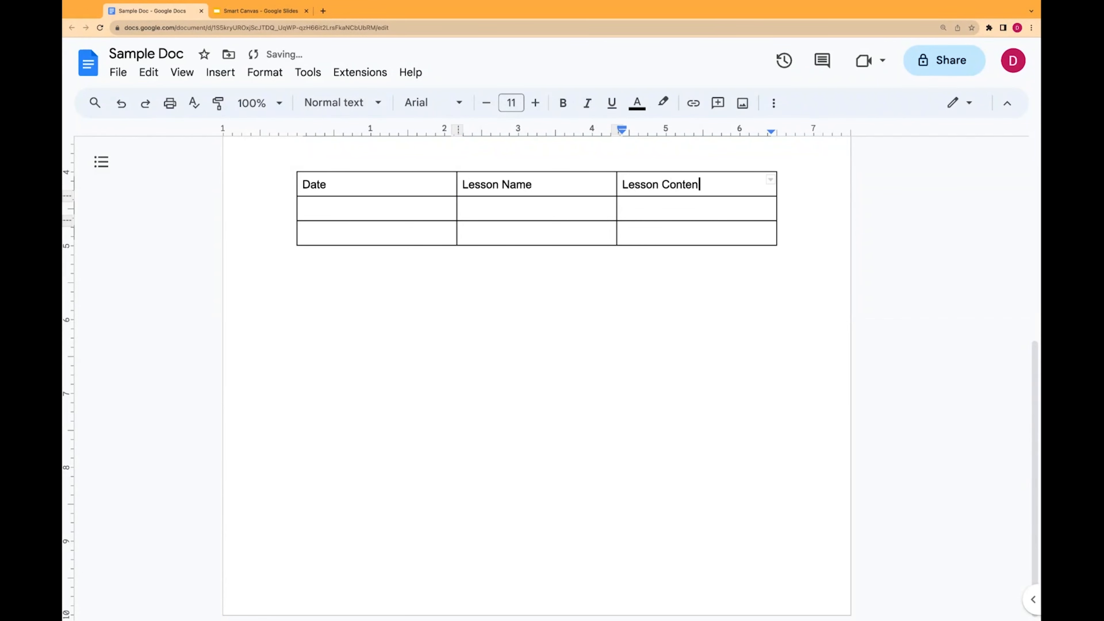
pyautogui.write('t')
pyautogui.moveTo(456, 190); pyautogui.dragTo(364, 189)
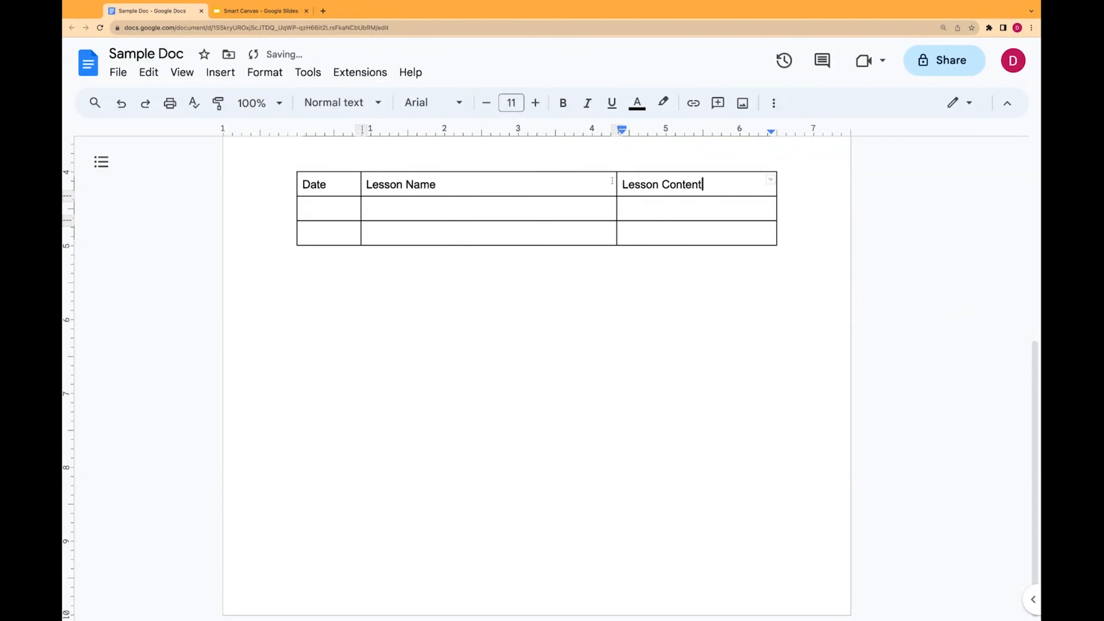
pyautogui.moveTo(615, 181); pyautogui.dragTo(476, 183)
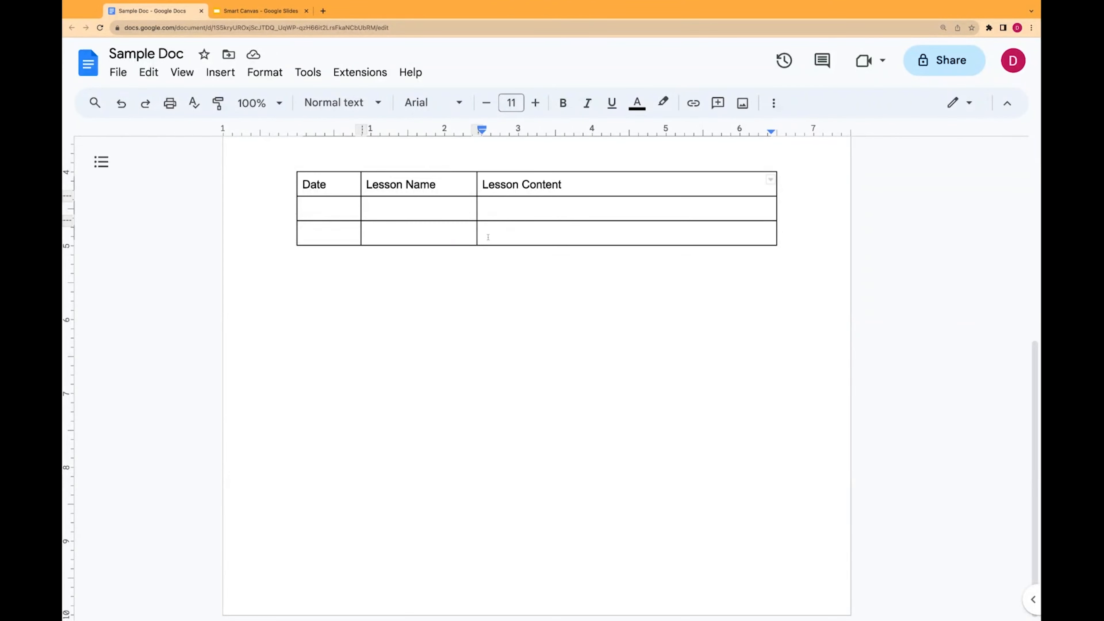
# Start a new custom building block and select the entire lesson table as its content
pyautogui.click(220, 72)
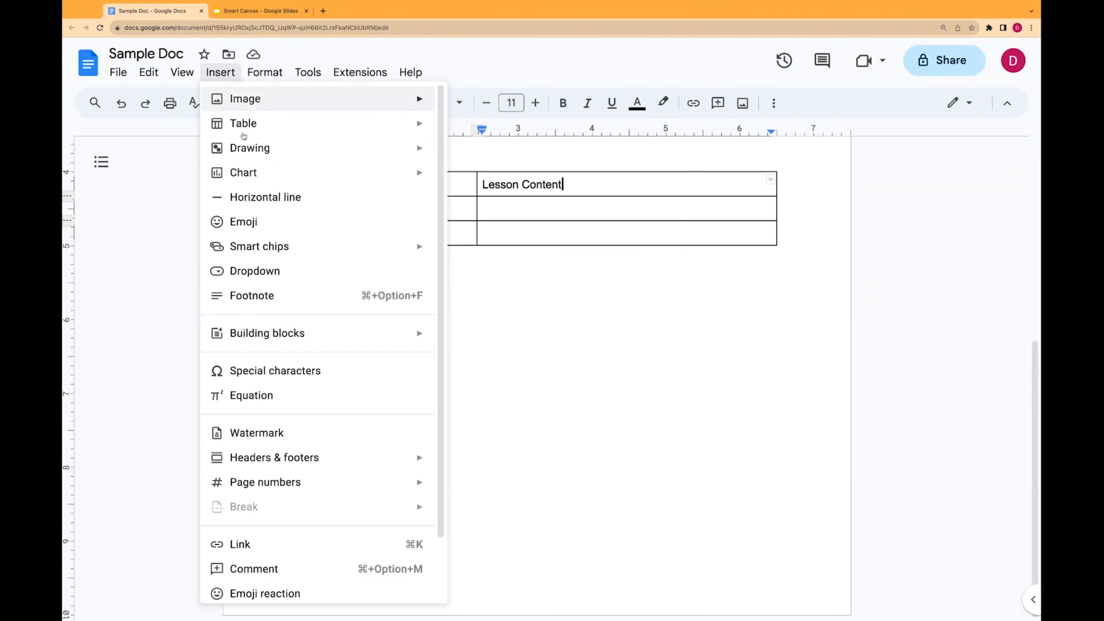
pyautogui.moveTo(298, 344)
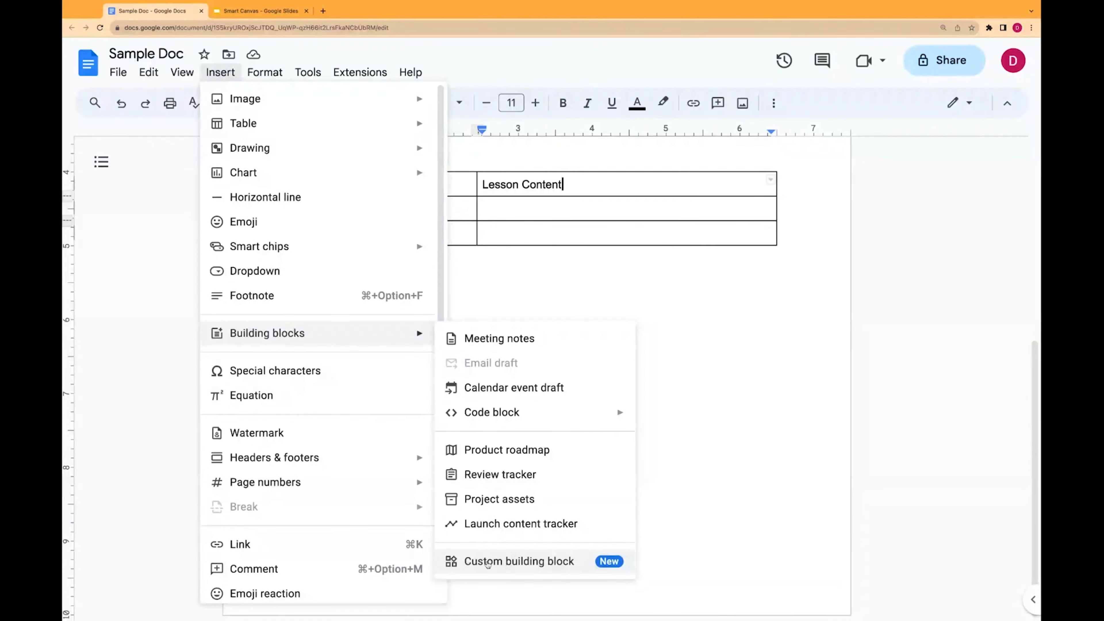
pyautogui.click(498, 562)
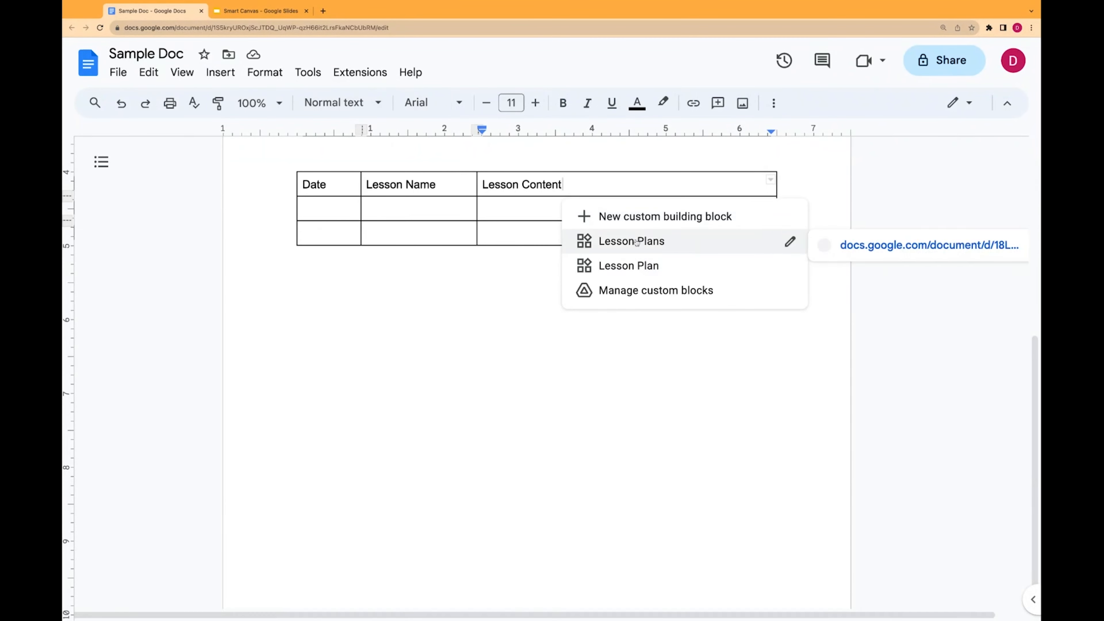
pyautogui.moveTo(634, 245)
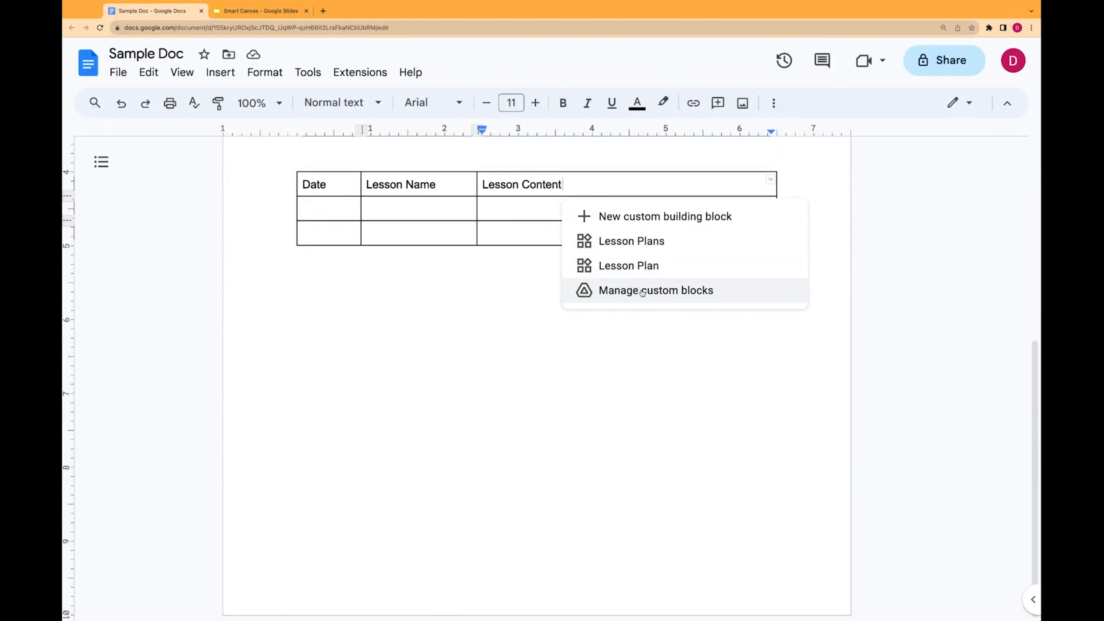
pyautogui.click(633, 221)
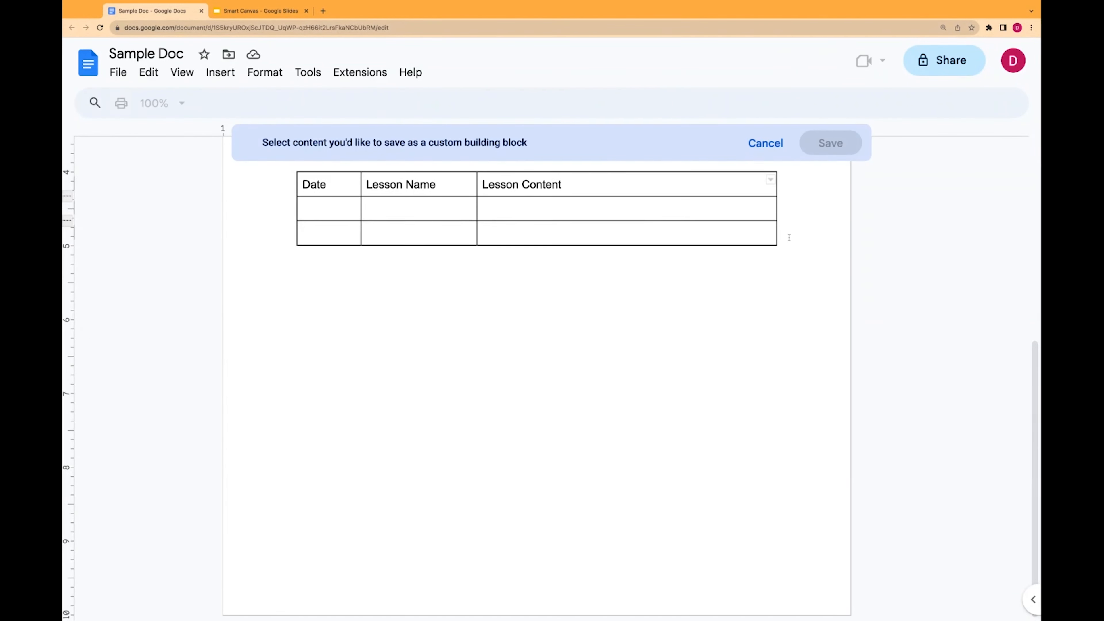
pyautogui.moveTo(792, 239); pyautogui.dragTo(313, 184)
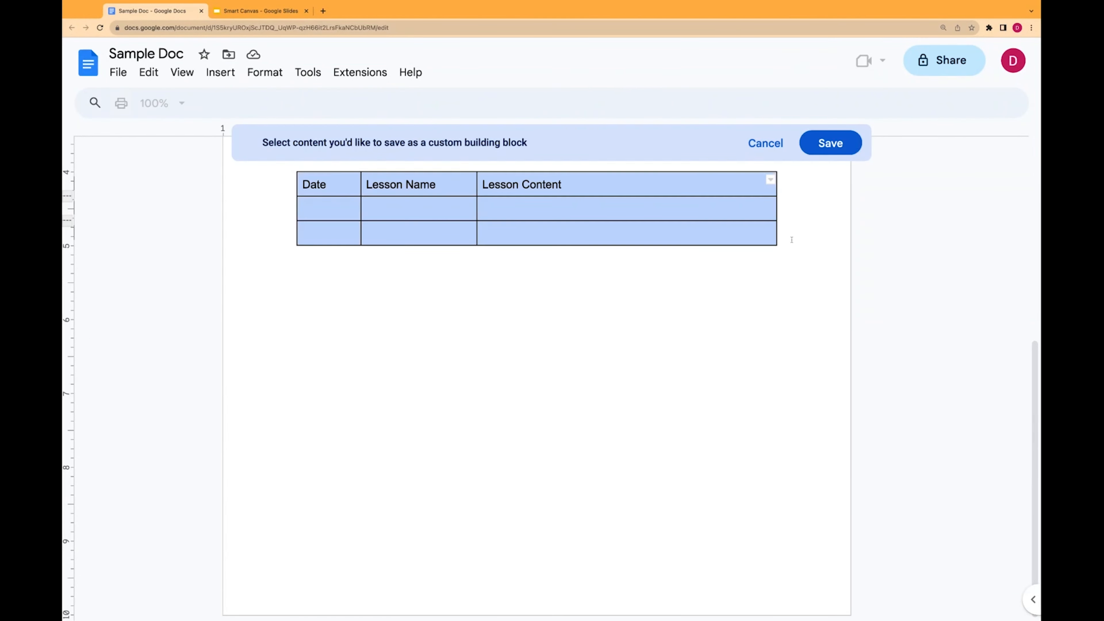
pyautogui.scroll(8, 378, 258)
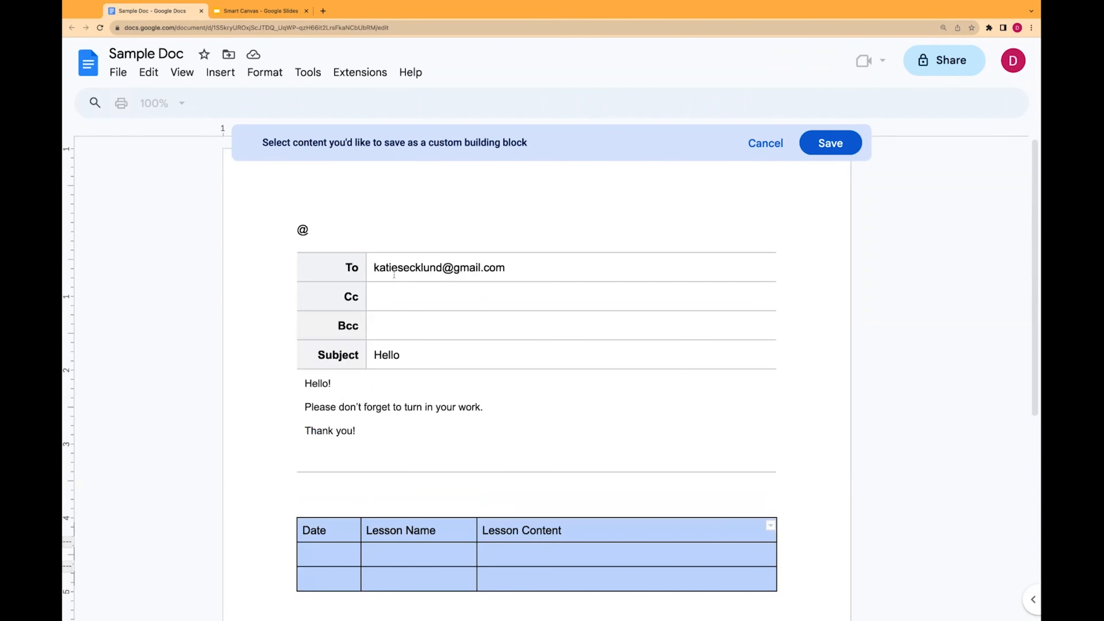
pyautogui.scroll(-5, 394, 274)
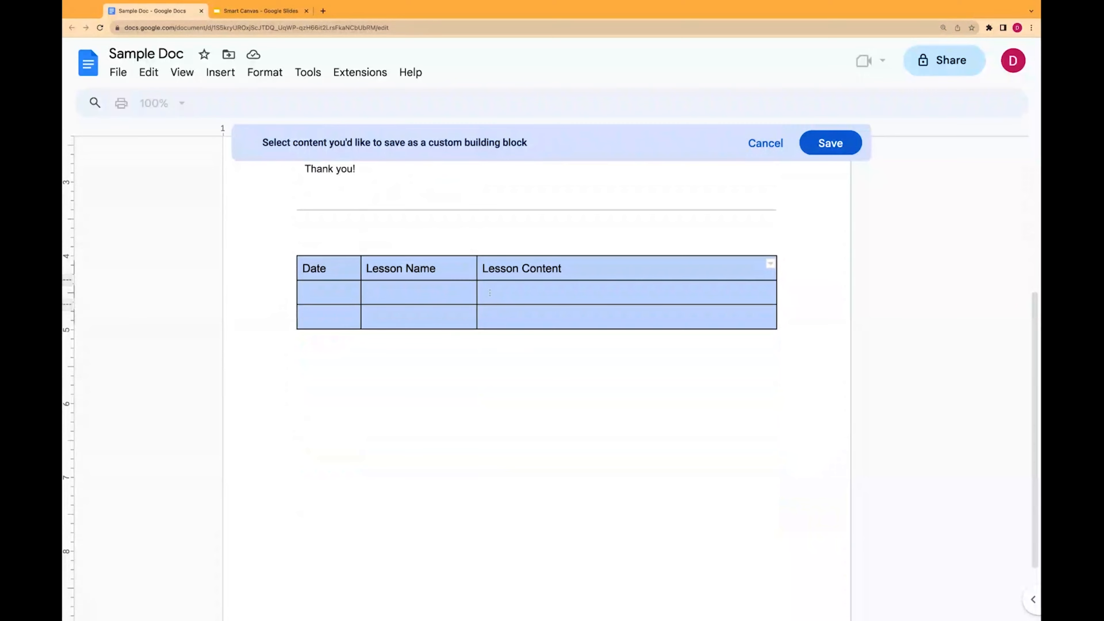
# Save the selected table as a custom building block named Plans, leaving the description empty
pyautogui.click(831, 143)
pyautogui.click(430, 302)
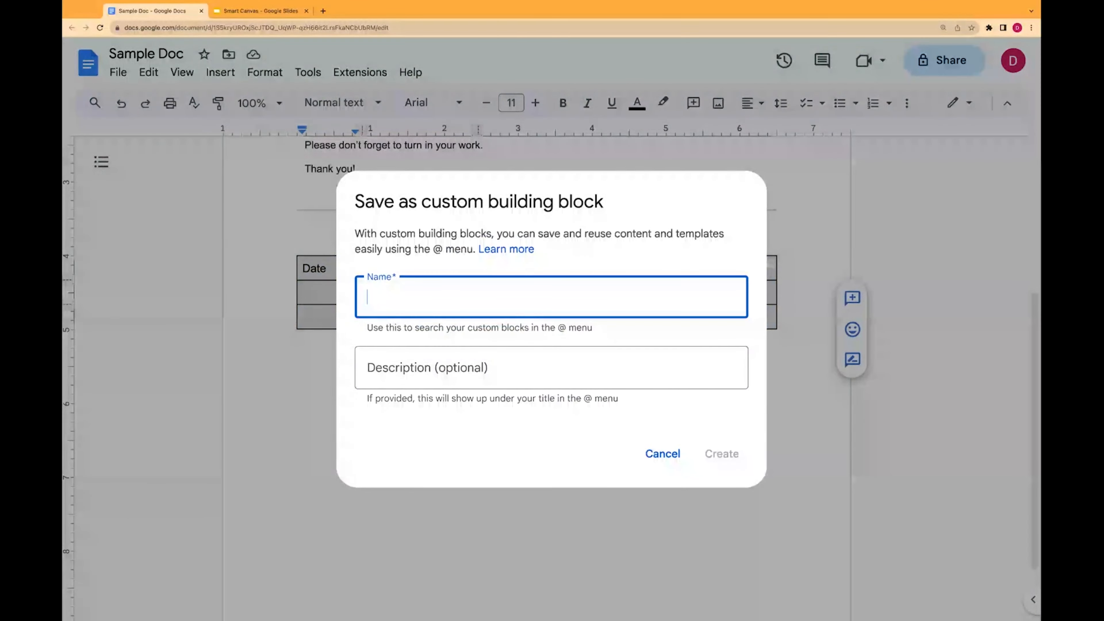
pyautogui.write('Plans')
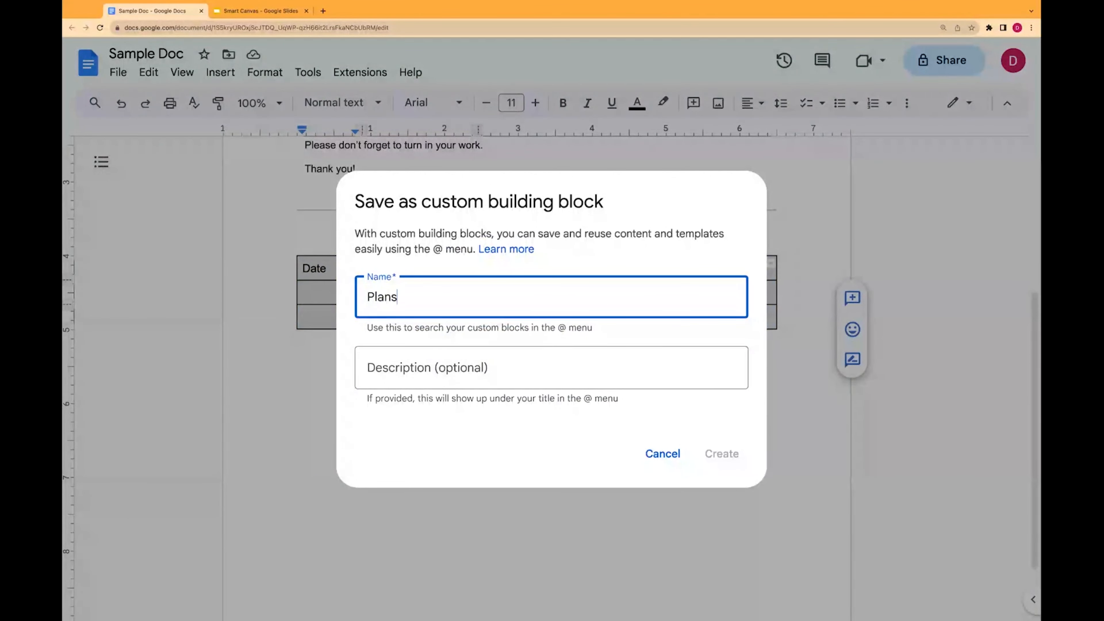
pyautogui.click(496, 367)
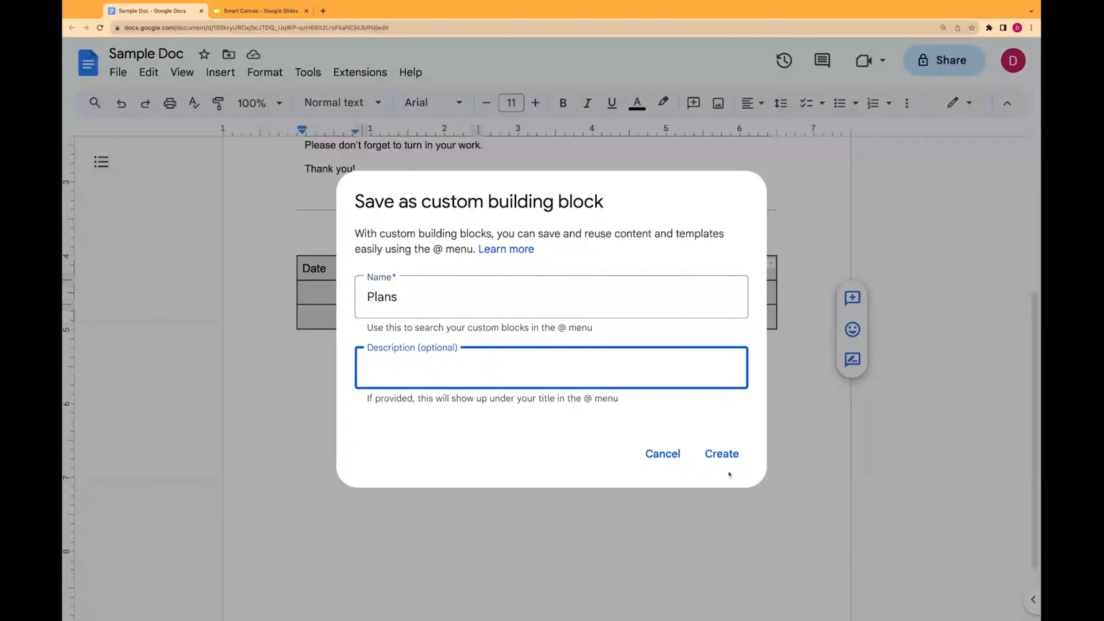
pyautogui.click(733, 462)
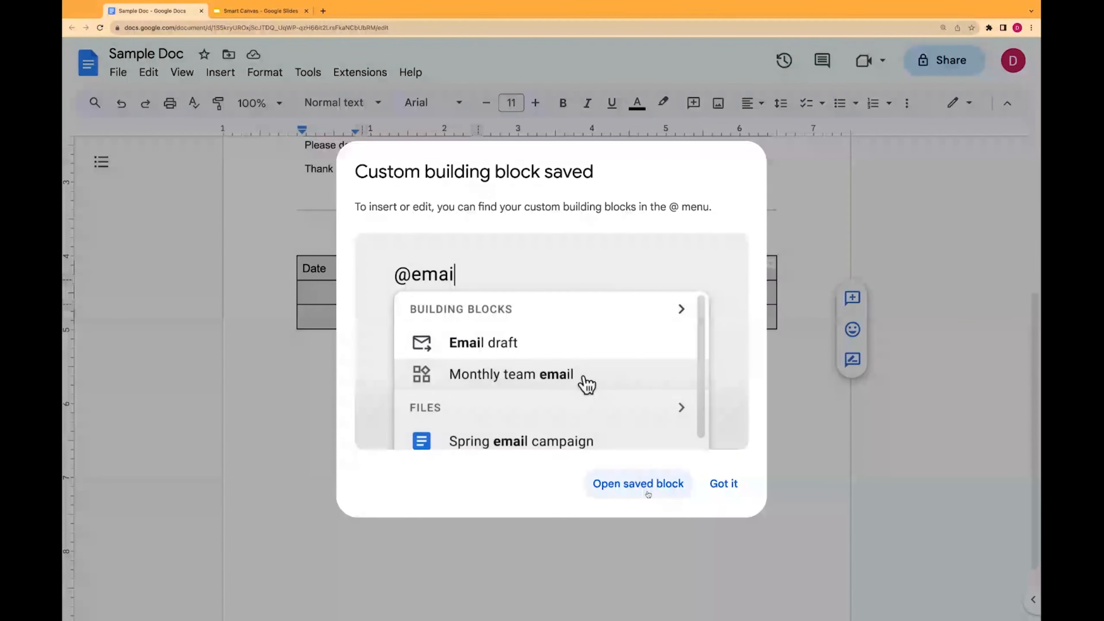
pyautogui.click(723, 484)
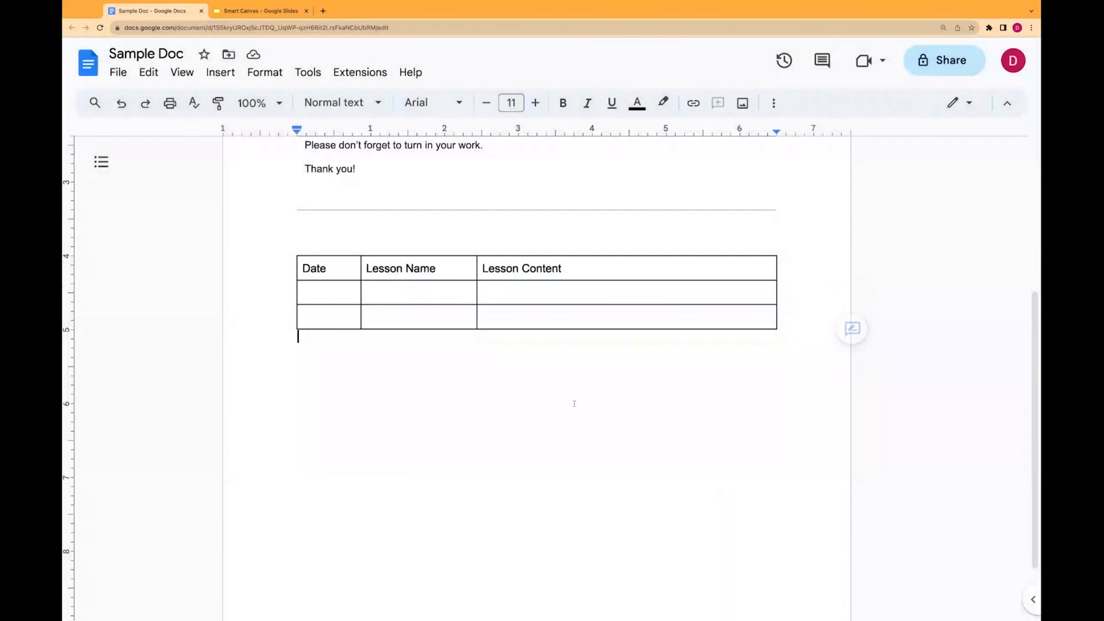
# Add an empty line below the lesson table and open the Plans custom building block for editing
pyautogui.press('Return')
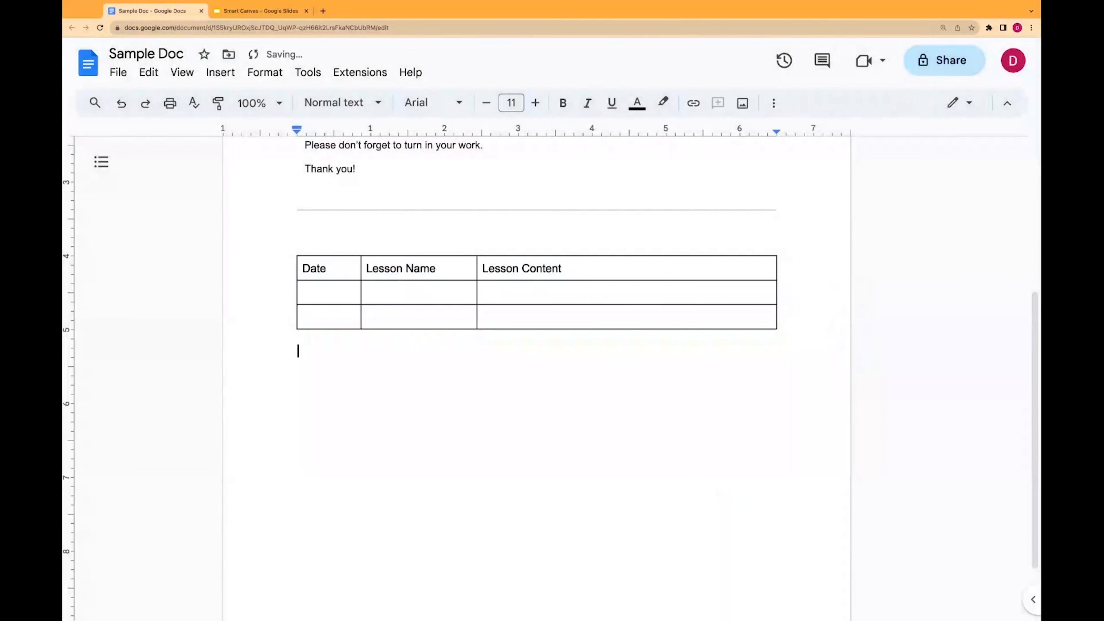
pyautogui.click(221, 73)
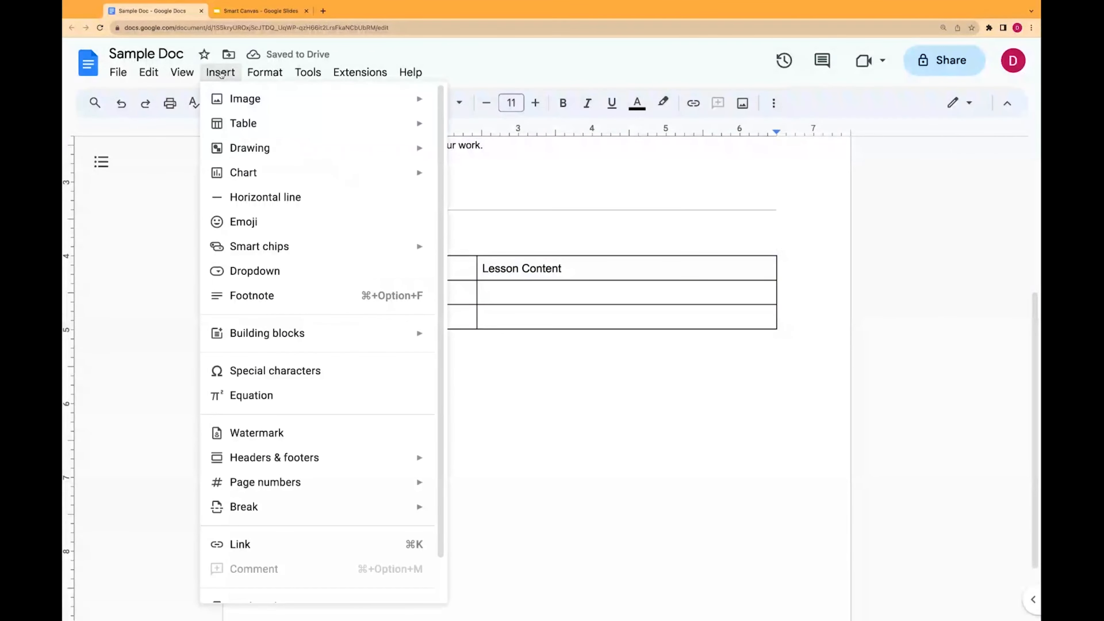
pyautogui.moveTo(408, 343)
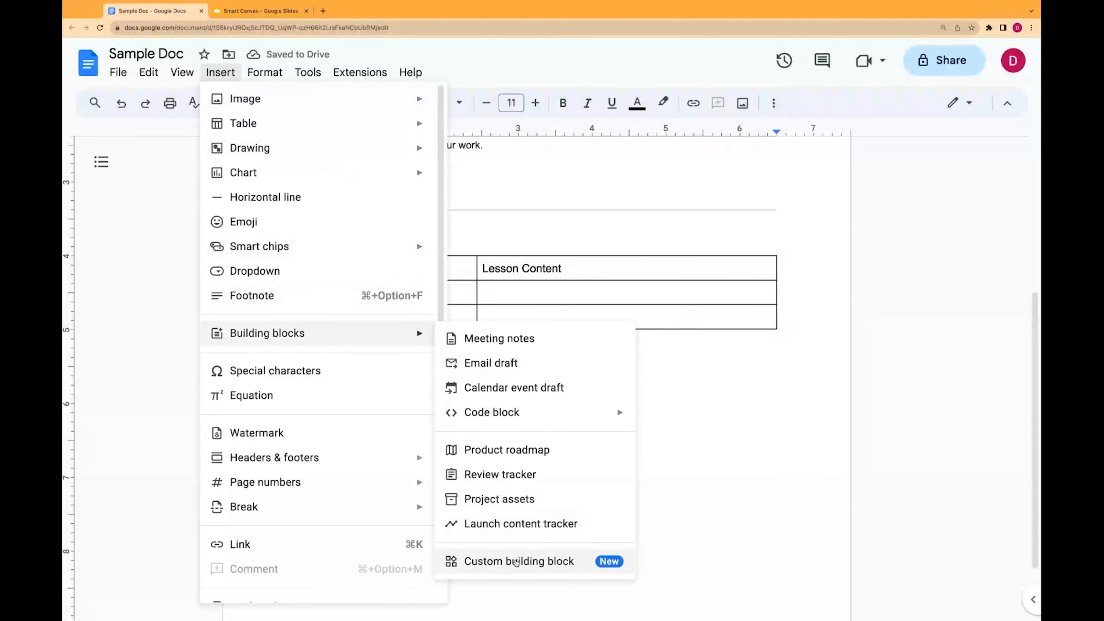
pyautogui.click(516, 561)
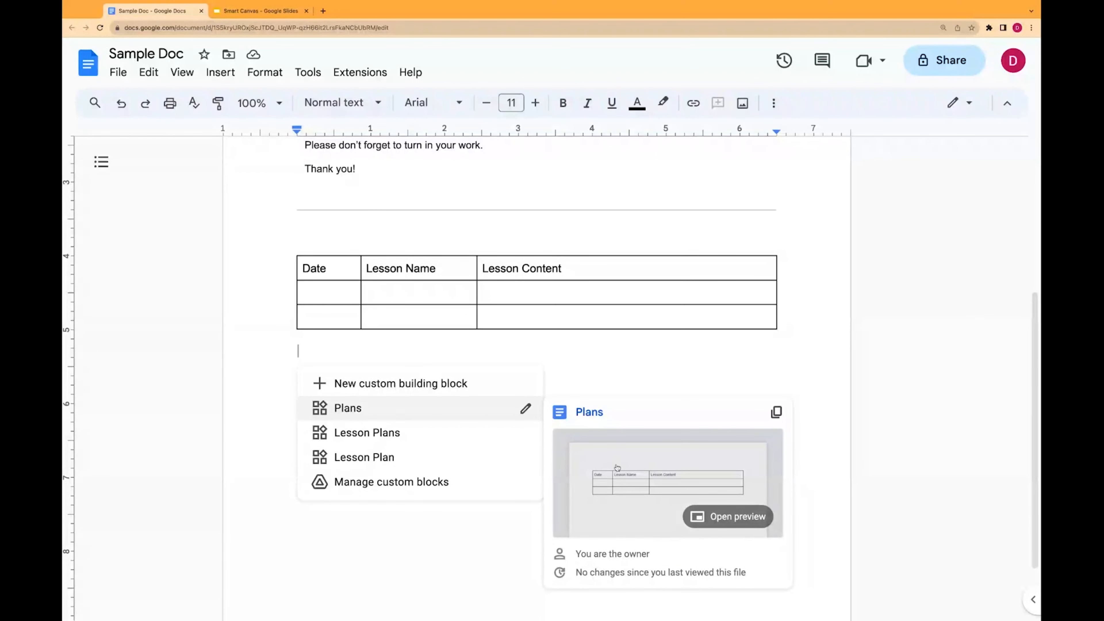
pyautogui.click(525, 409)
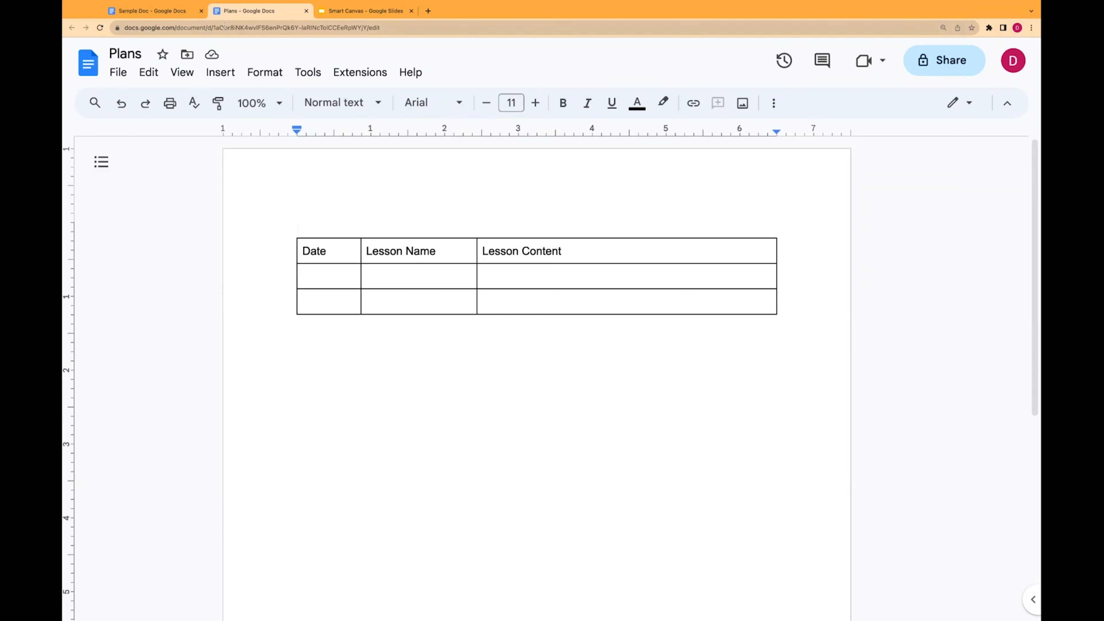
# Return to Sample Doc and open the management list of custom building blocks in Google Drive
pyautogui.click(173, 12)
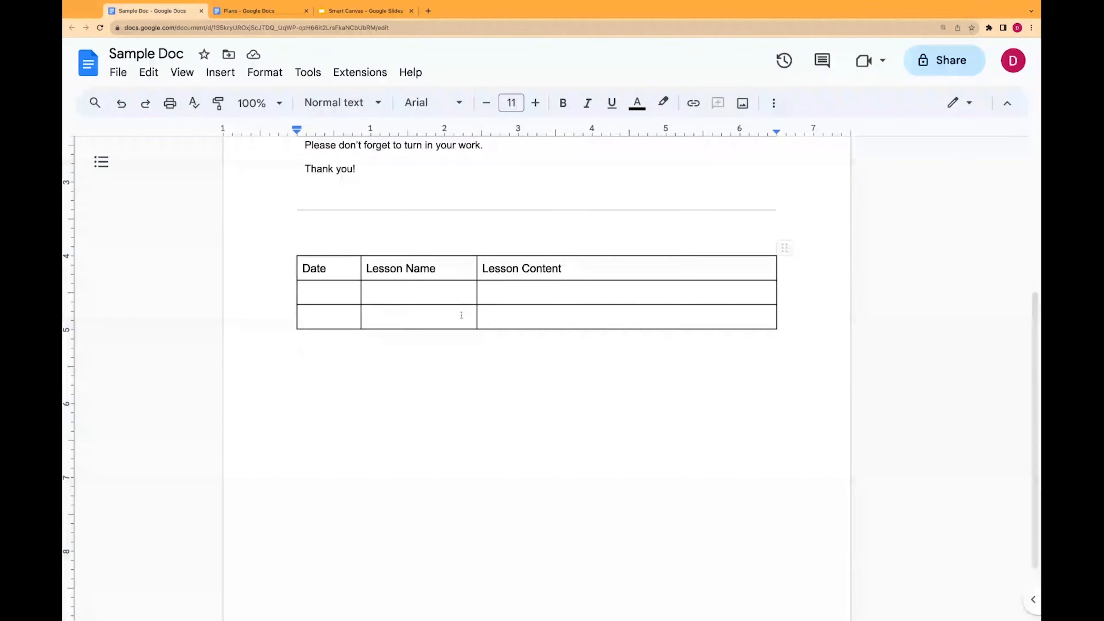
pyautogui.click(220, 72)
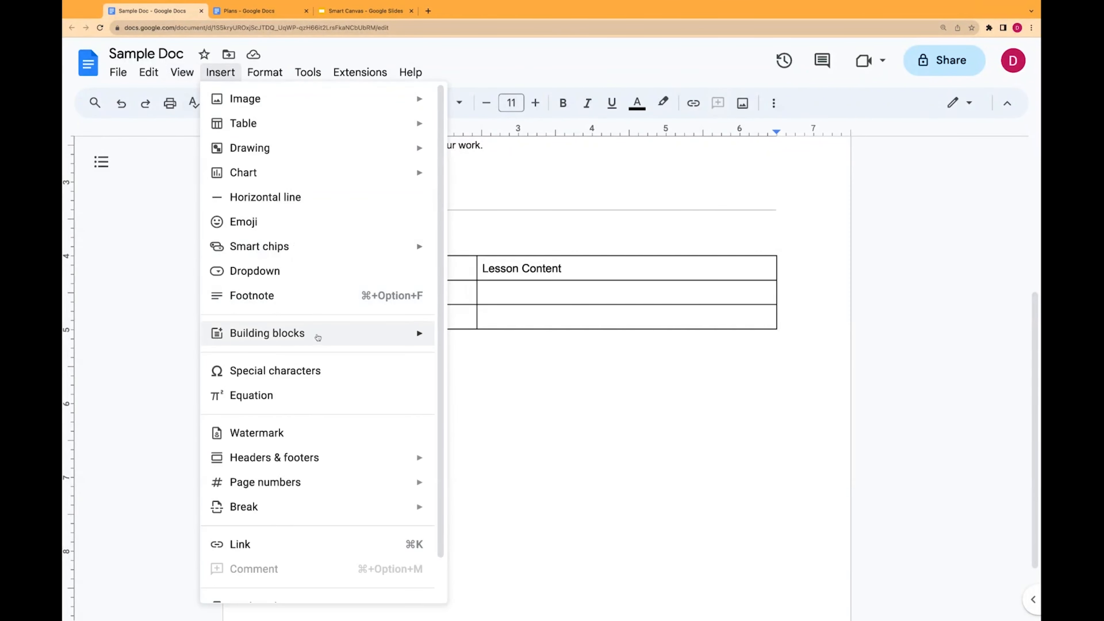
pyautogui.moveTo(318, 338)
pyautogui.click(508, 565)
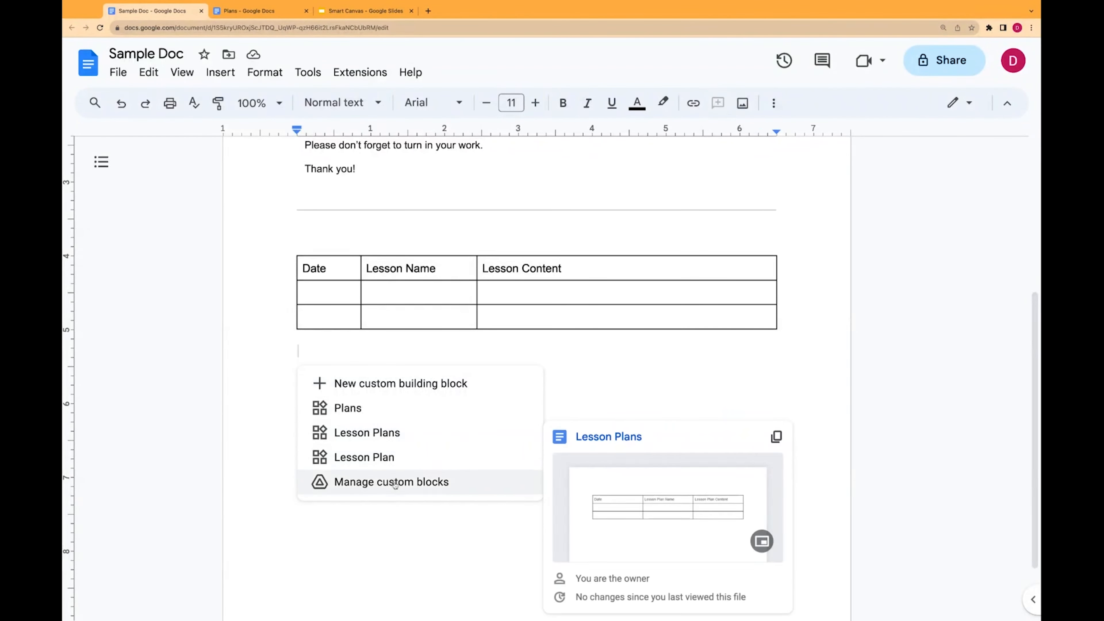
pyautogui.click(367, 483)
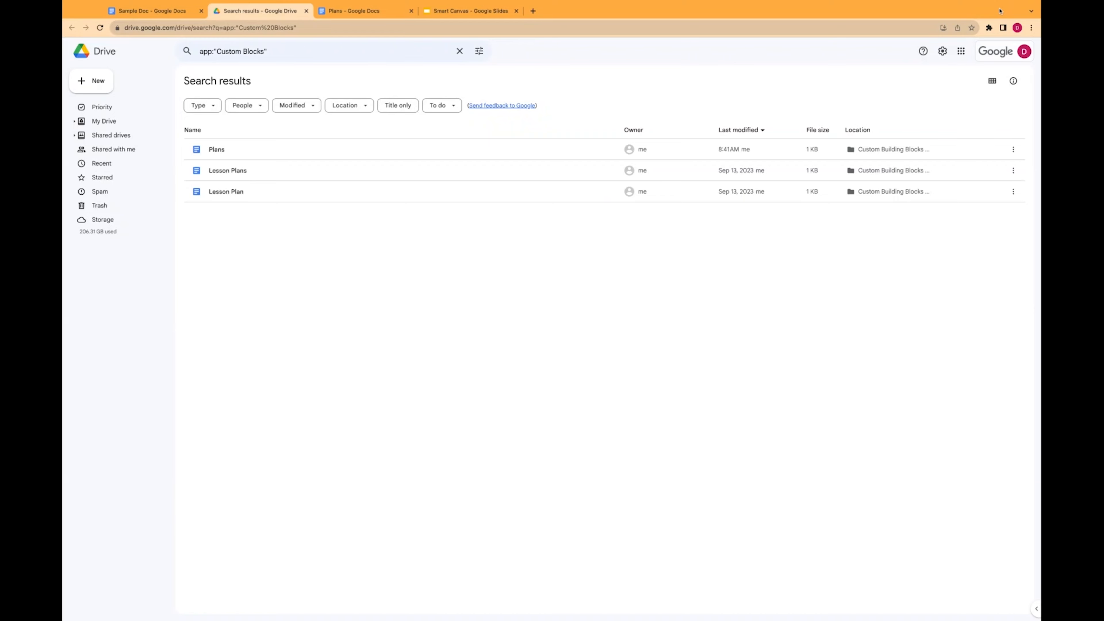
pyautogui.press('super+plus')
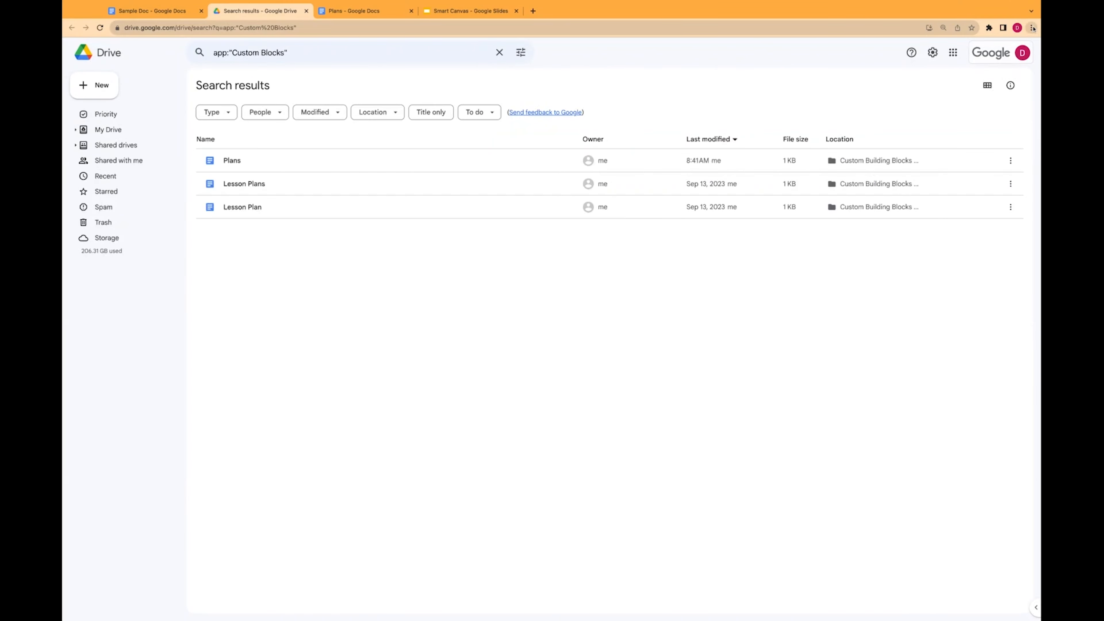
pyautogui.press('super+plus')
pyautogui.press('super+plus')
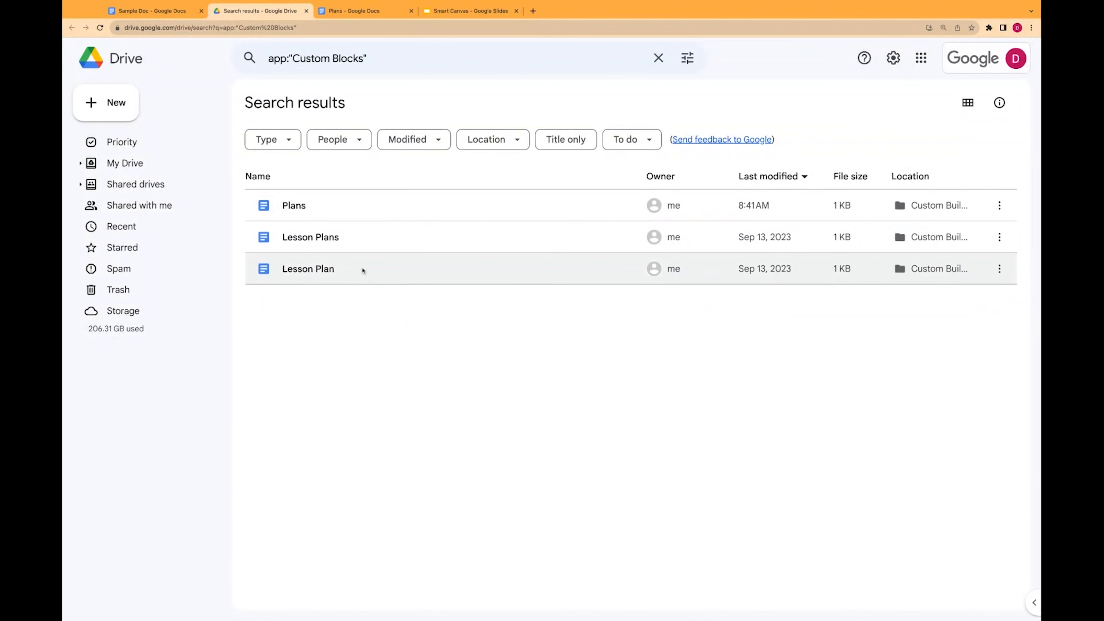
# Move the Lesson Plan custom block file to the trash in Google Drive
pyautogui.click(1000, 269)
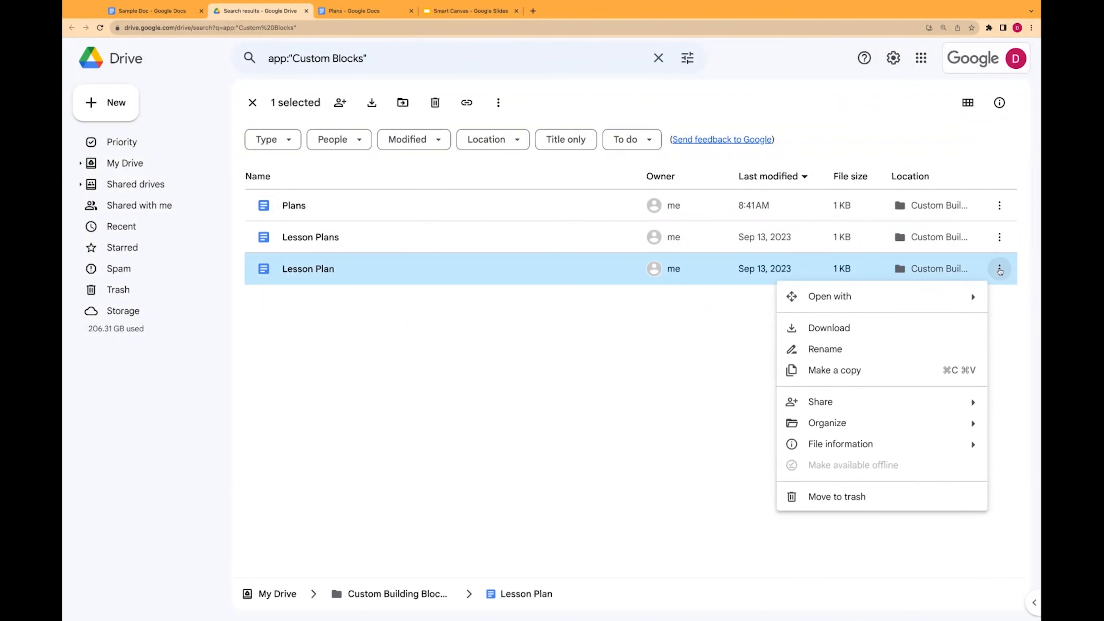
pyautogui.click(837, 497)
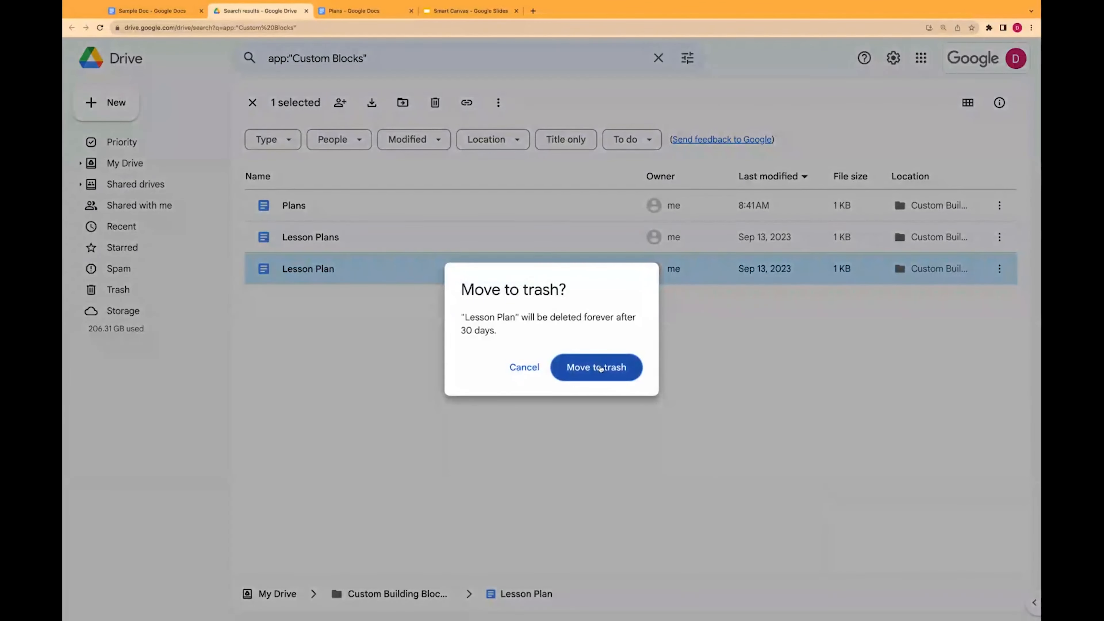
pyautogui.click(601, 368)
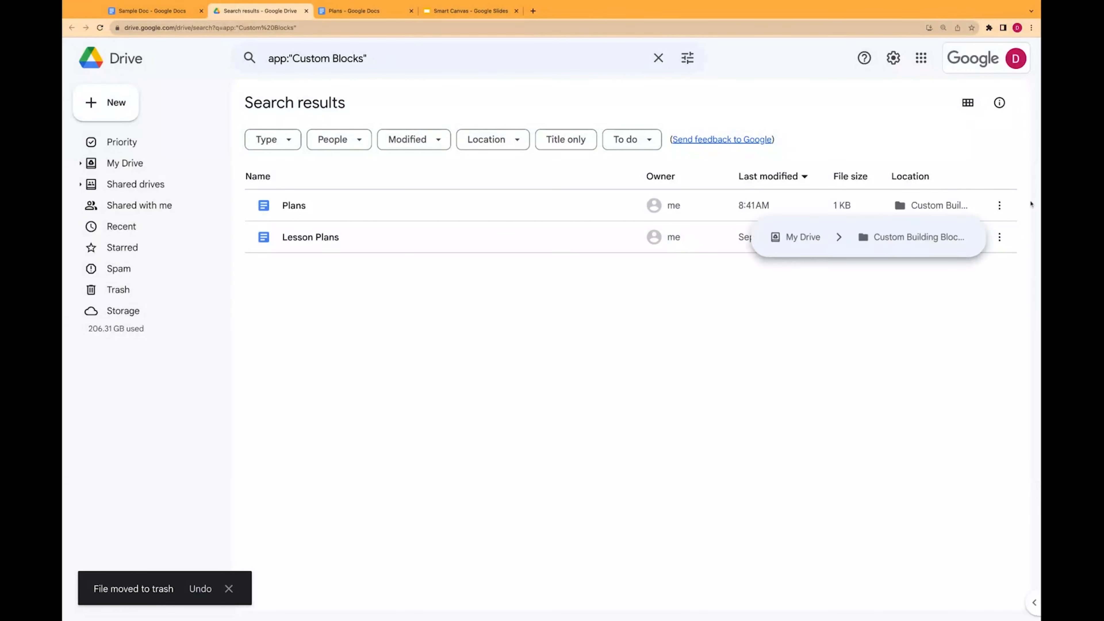
# Move the Lesson Plans custom block file to the trash, and close the Drive and Plans pages to return to Sample Doc
pyautogui.click(1000, 237)
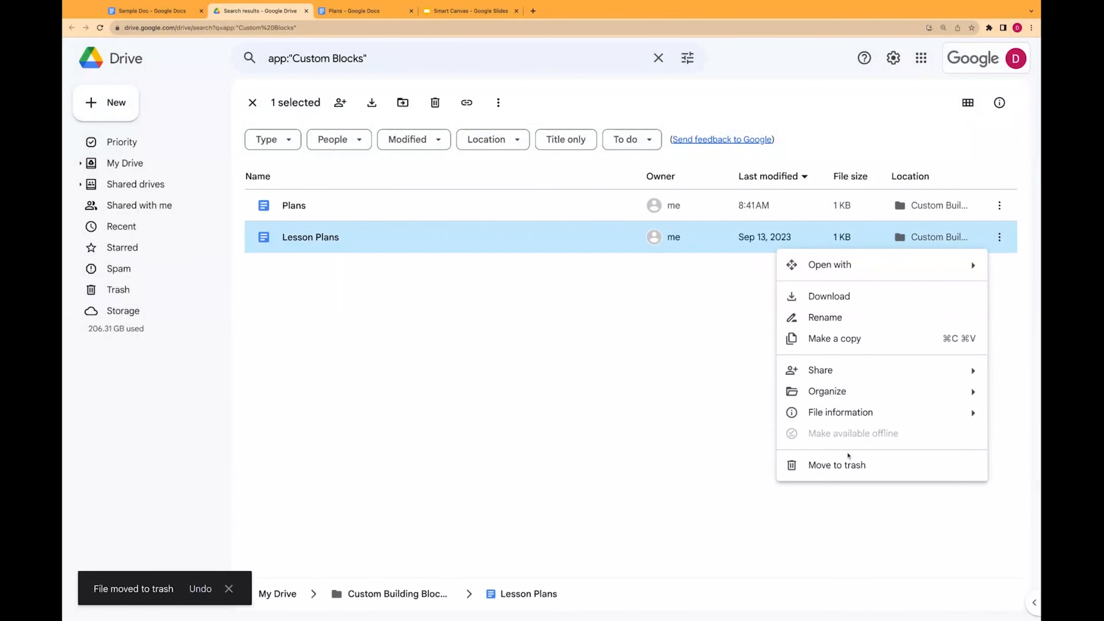
pyautogui.click(838, 466)
pyautogui.click(622, 367)
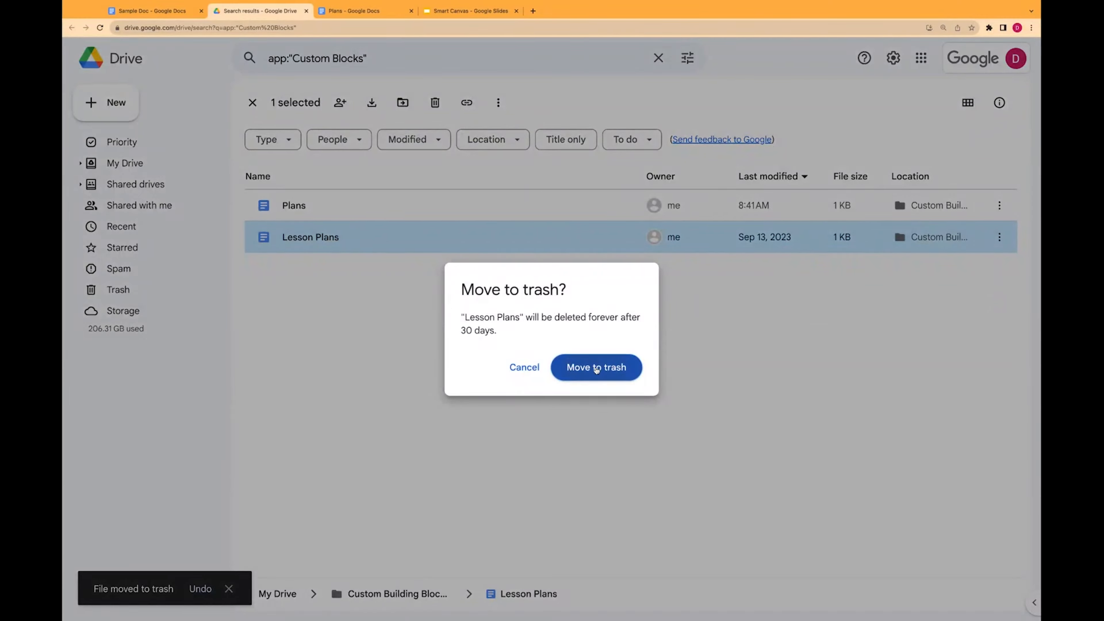
pyautogui.click(306, 11)
pyautogui.click(307, 11)
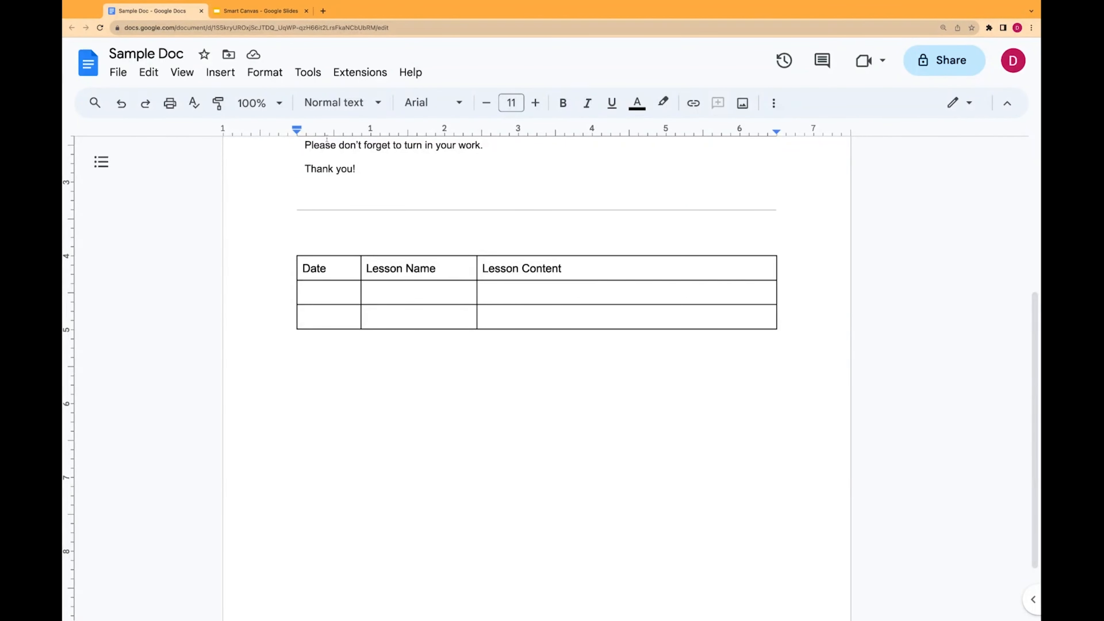
# Check the list of saved custom building blocks on the line below the lesson table, and close it again
pyautogui.click(216, 74)
pyautogui.moveTo(345, 334)
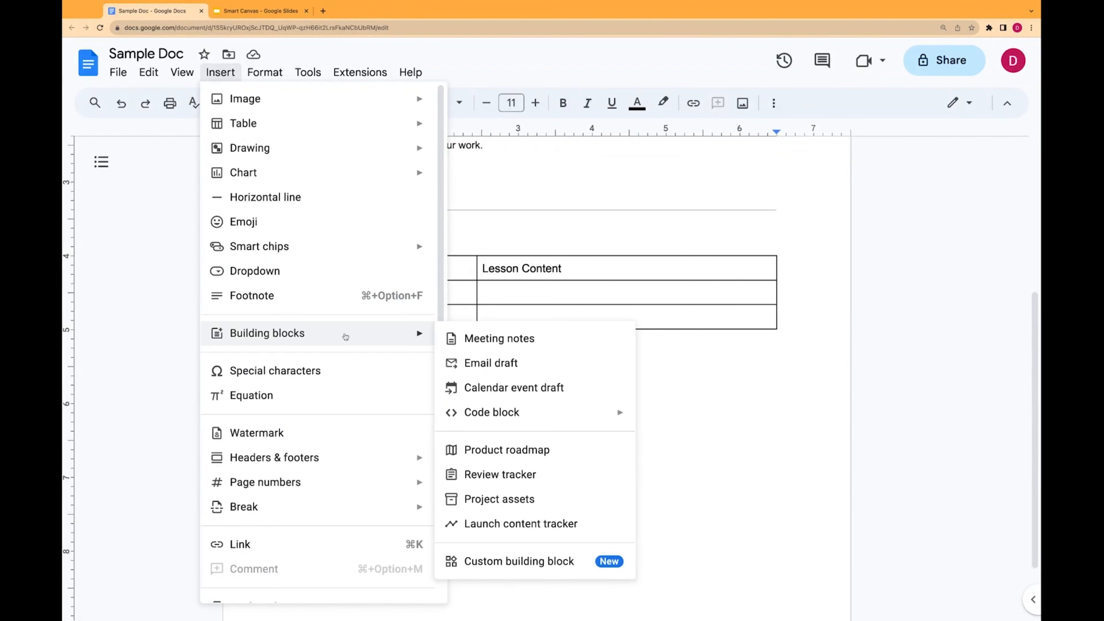
pyautogui.click(516, 565)
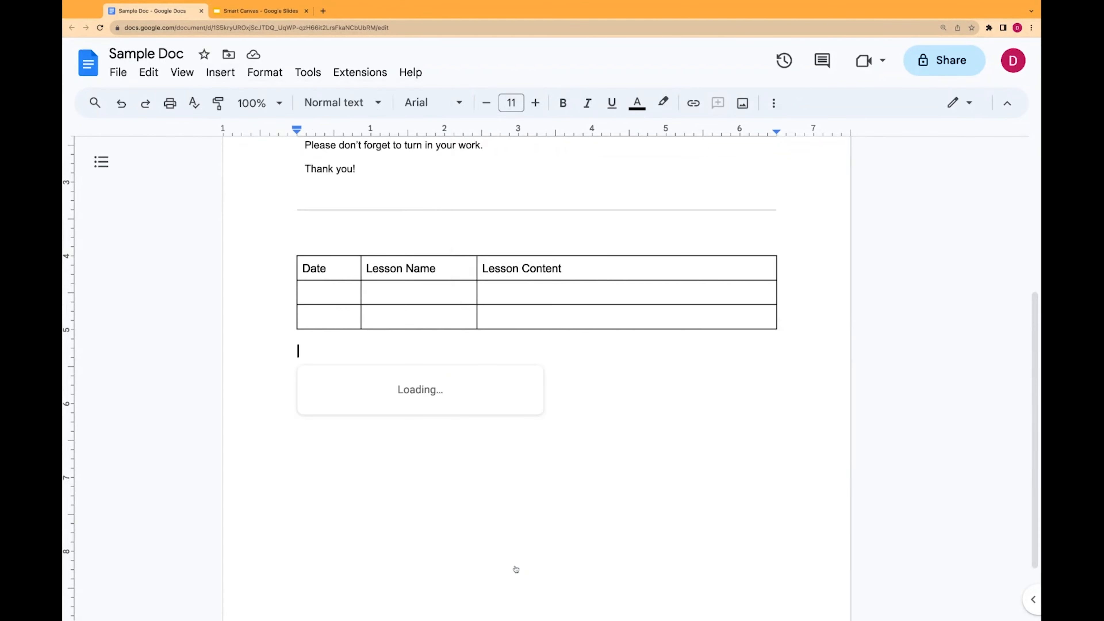
pyautogui.moveTo(378, 418)
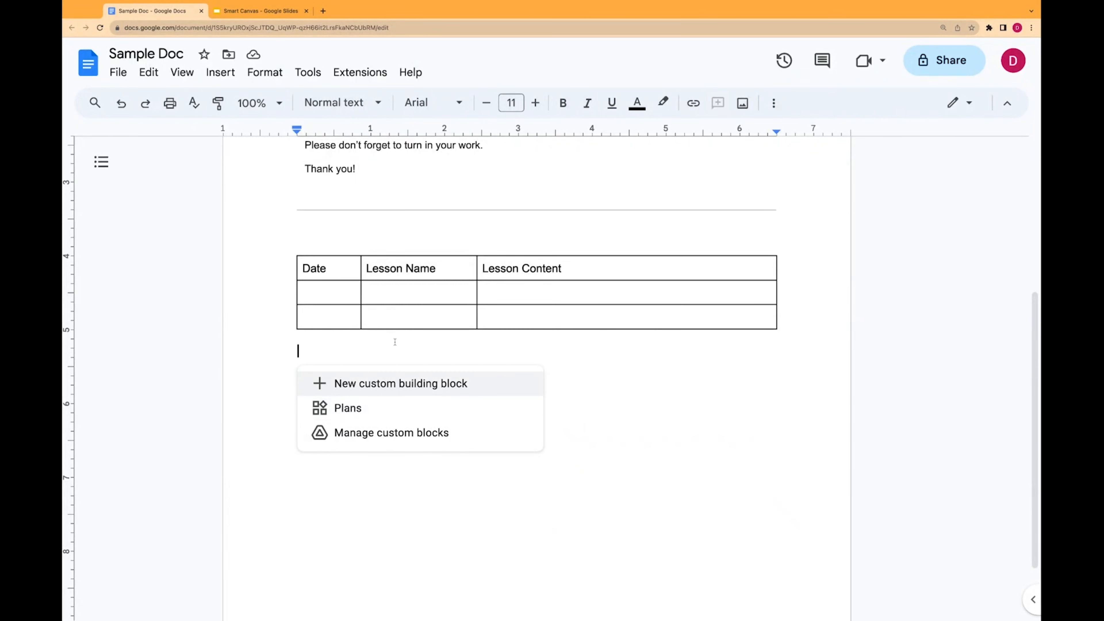
pyautogui.click(336, 318)
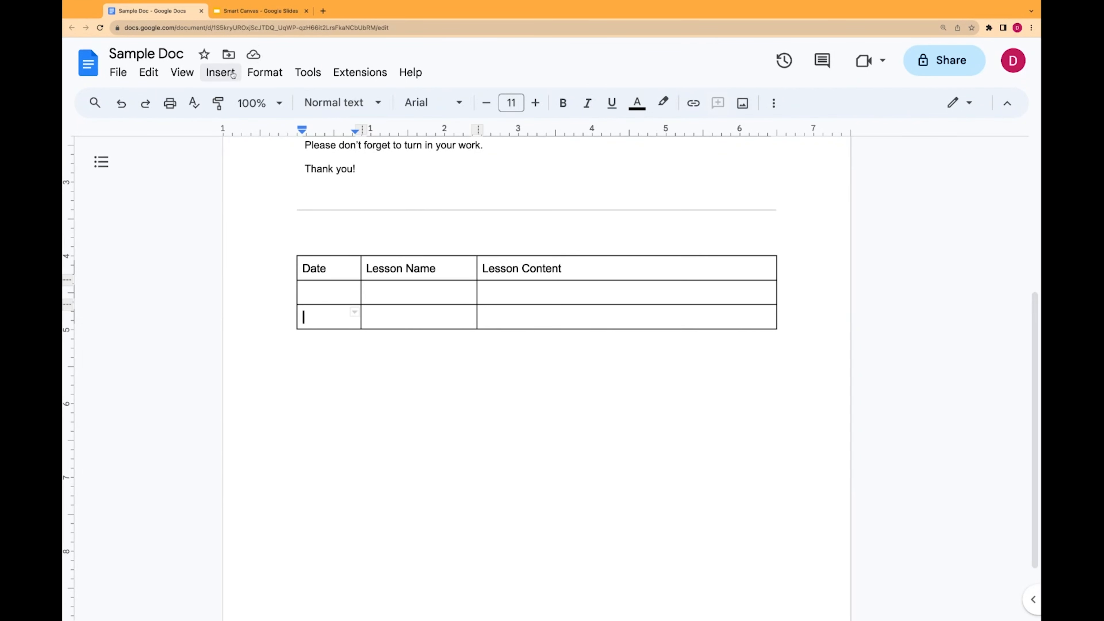
# From the last row of the lesson table, open the management list of custom building blocks in Google Drive
pyautogui.click(220, 72)
pyautogui.moveTo(284, 335)
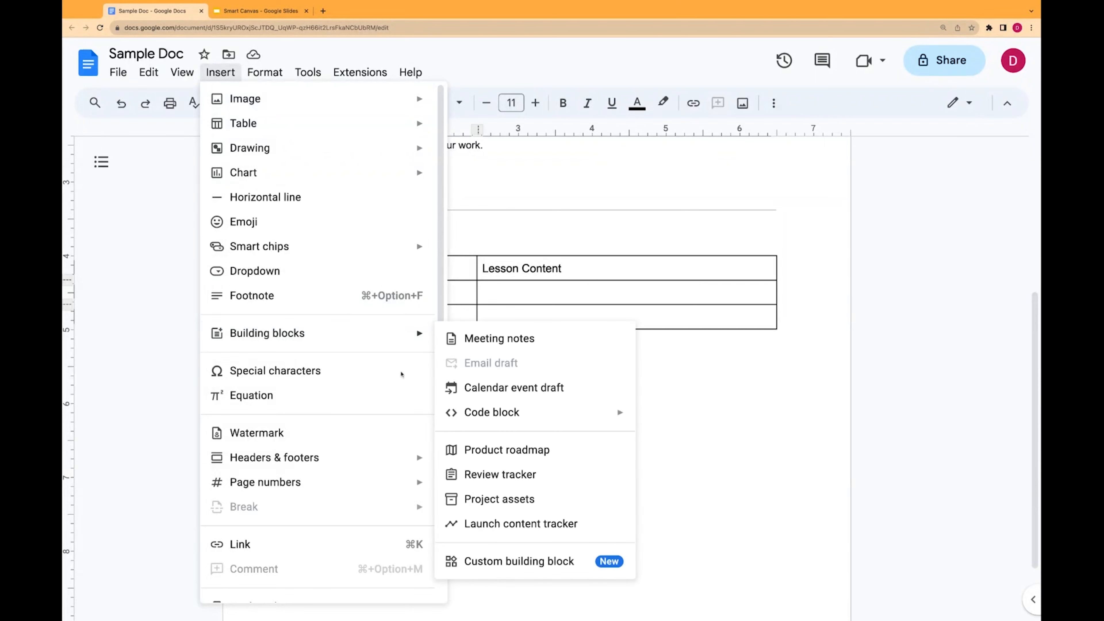
pyautogui.click(487, 572)
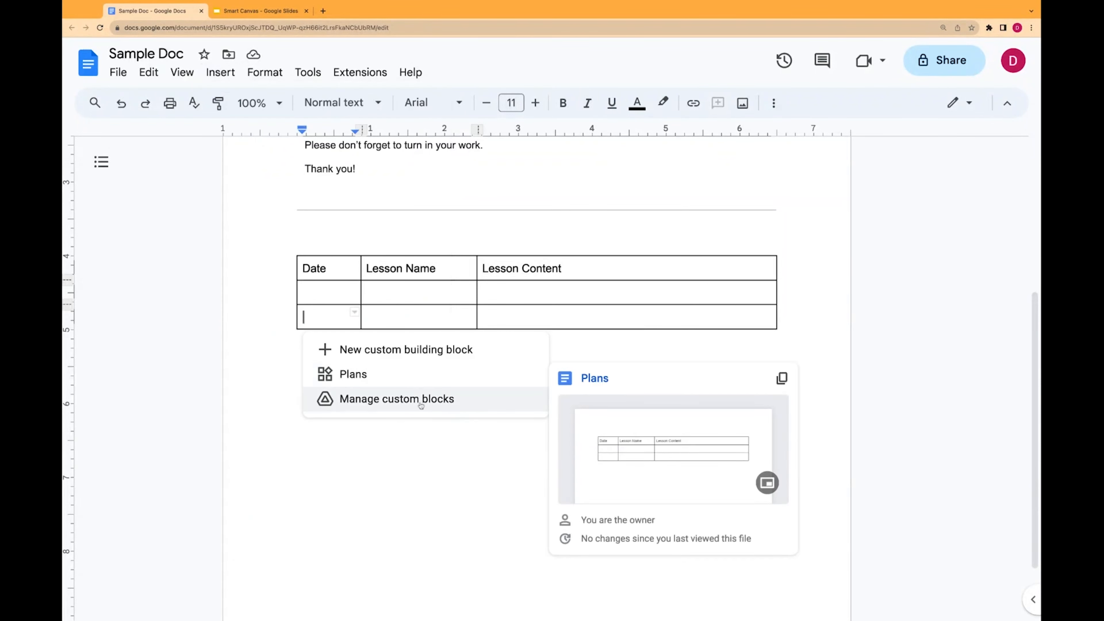
pyautogui.click(403, 399)
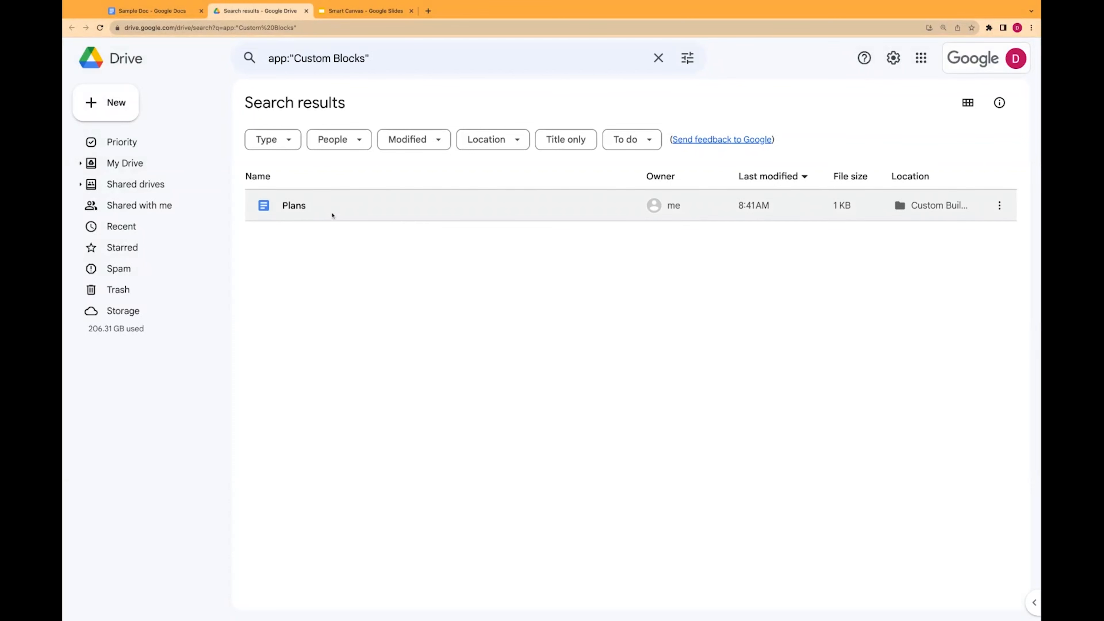
# Examine the sharing options of the Plans block file, and switch to the Smart Canvas presentation in Google Slides
pyautogui.click(333, 215)
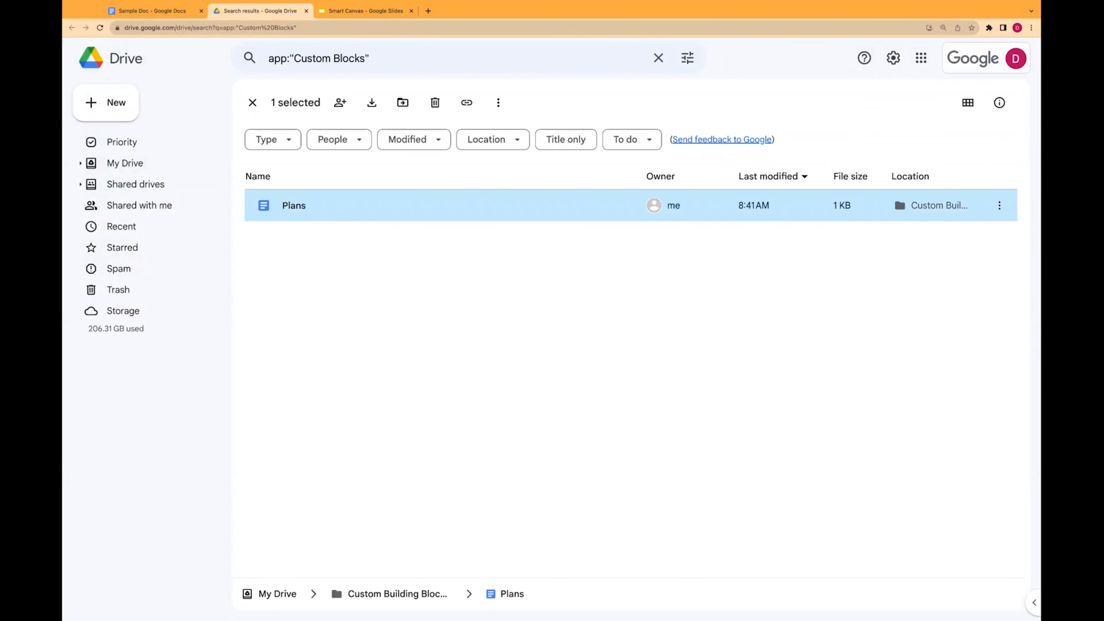
pyautogui.click(999, 207)
pyautogui.moveTo(859, 344)
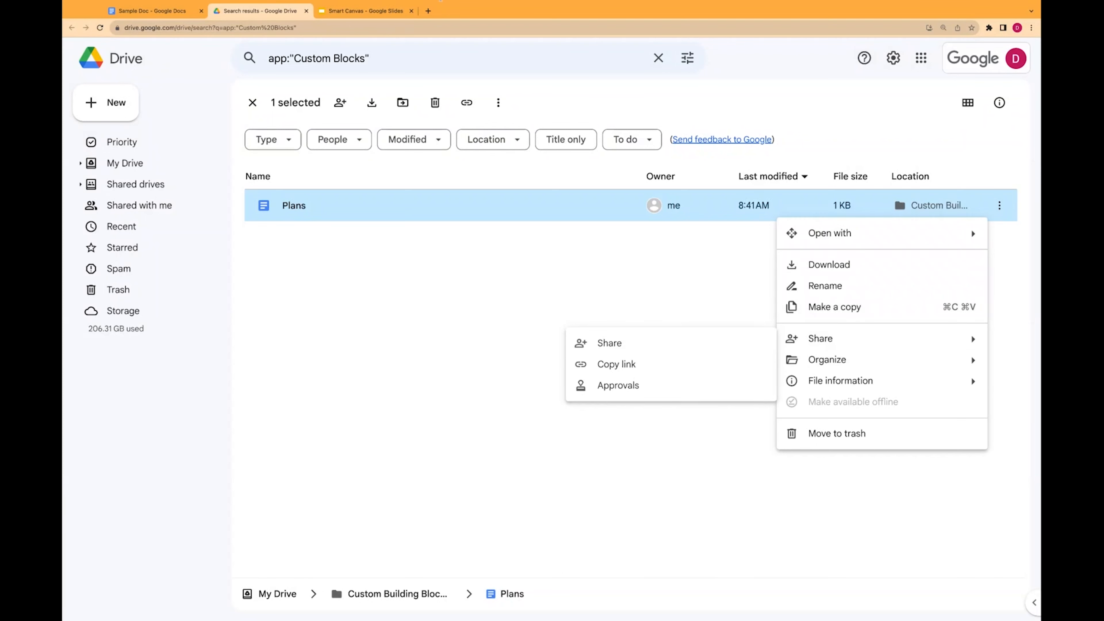
pyautogui.click(361, 13)
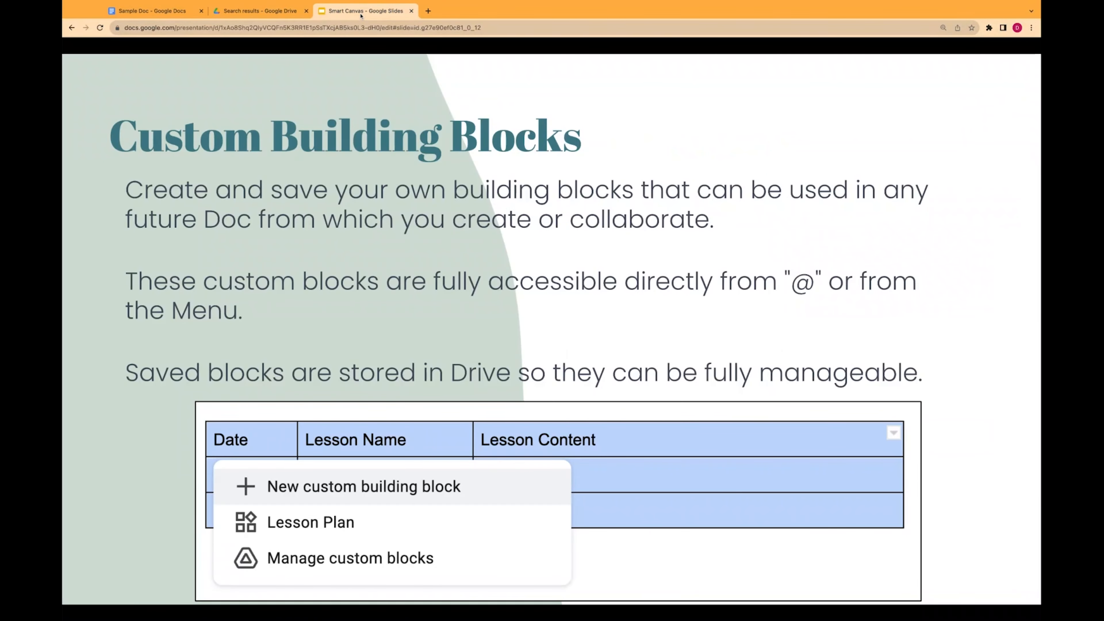
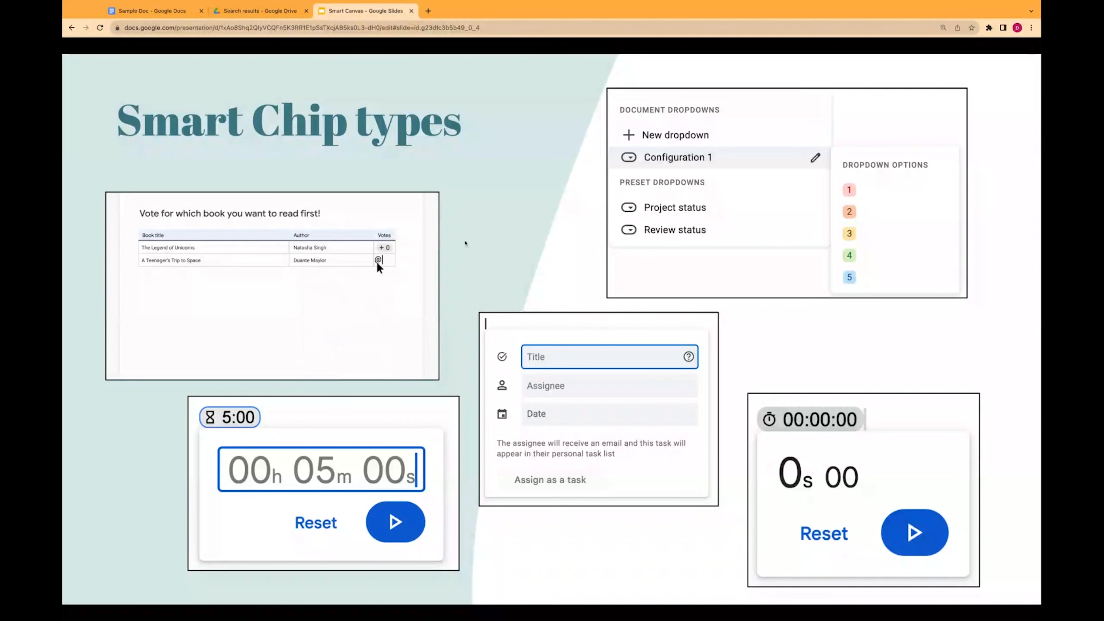
# Return to Sample Doc, add an empty line below the lesson table and enter an @ sign there
pyautogui.click(141, 12)
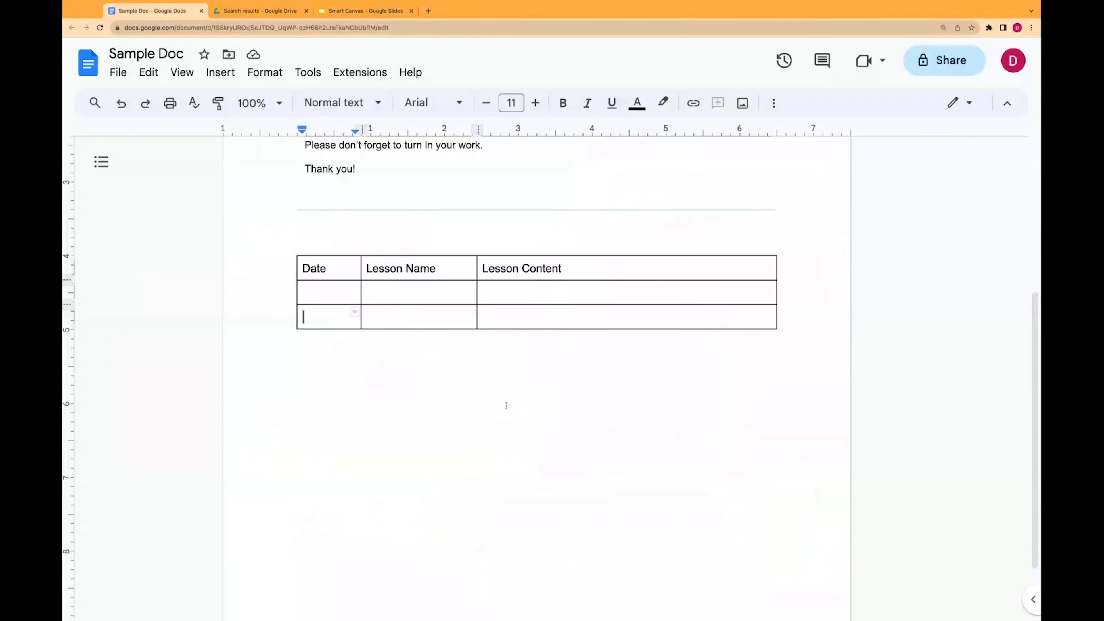
pyautogui.click(332, 382)
pyautogui.press('Return')
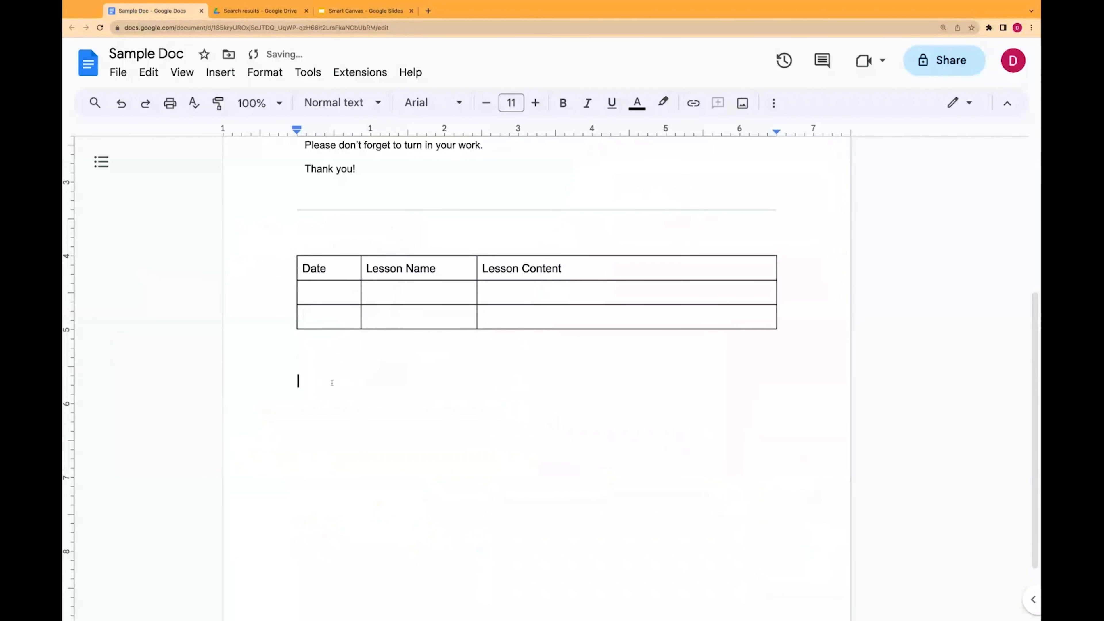
pyautogui.scroll(-2, 370, 400)
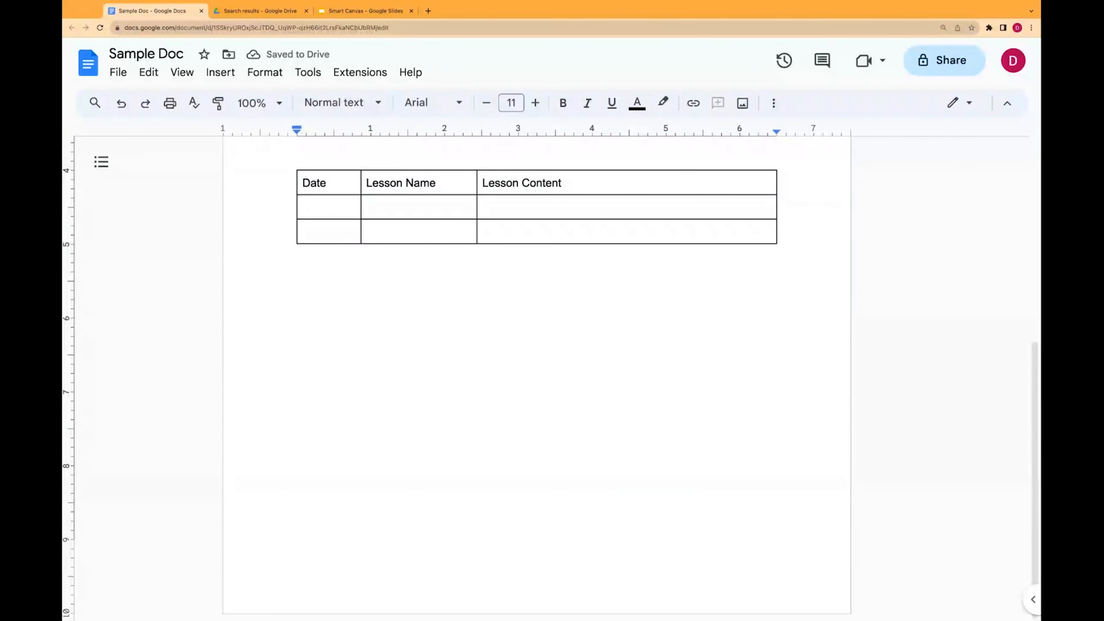
pyautogui.write('@')
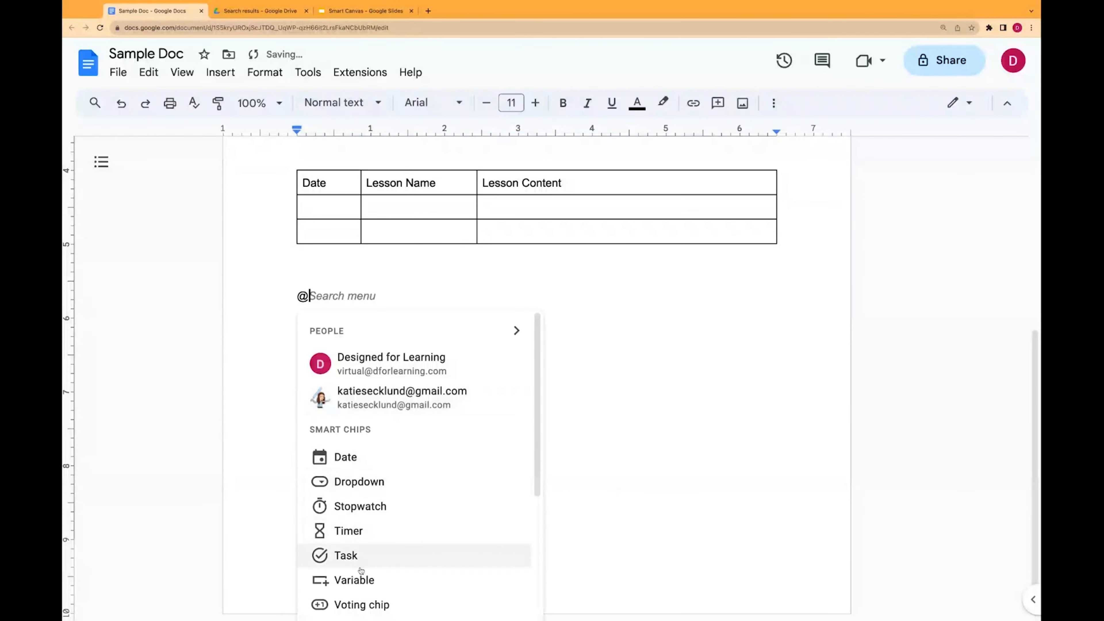
# Insert a date smart chip for Sep 18, 2023 after the @ sign and start a new line below it
pyautogui.click(216, 74)
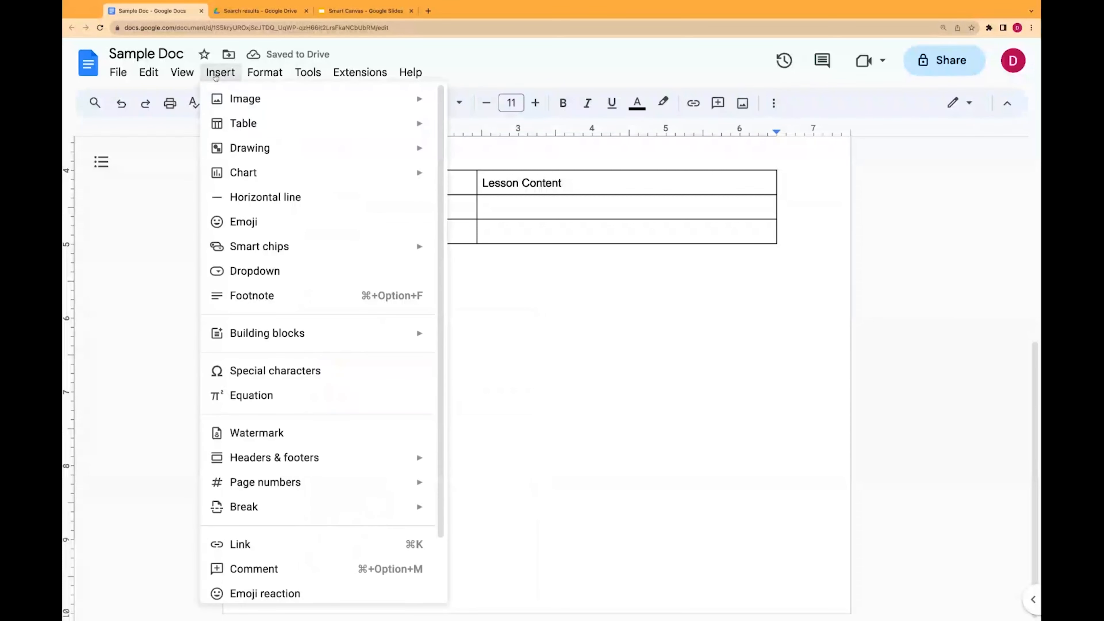
pyautogui.moveTo(307, 252)
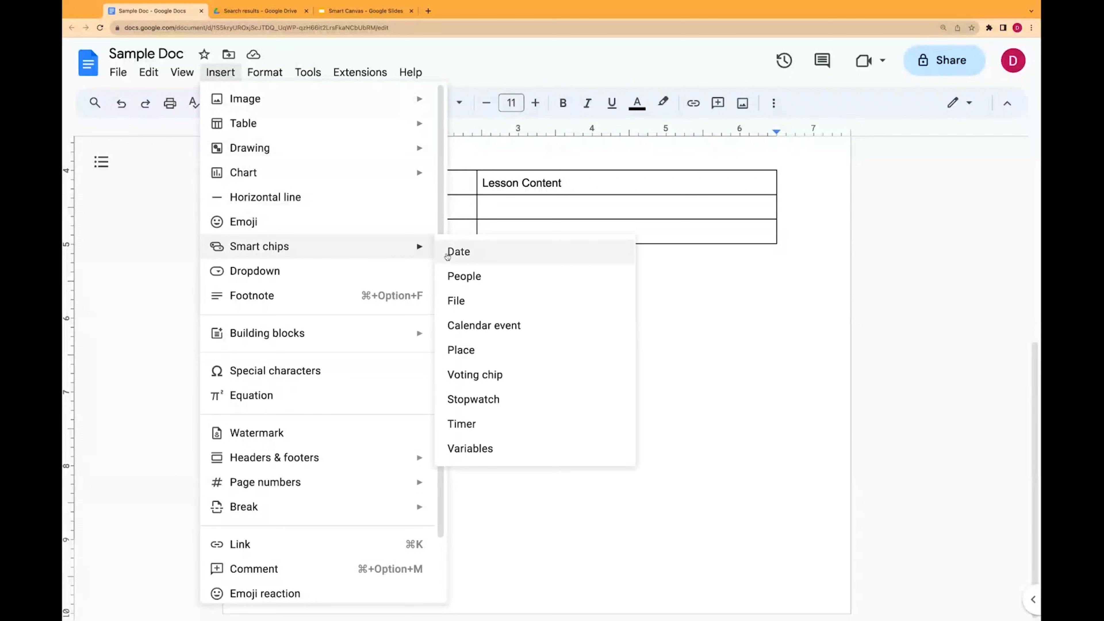
pyautogui.click(468, 256)
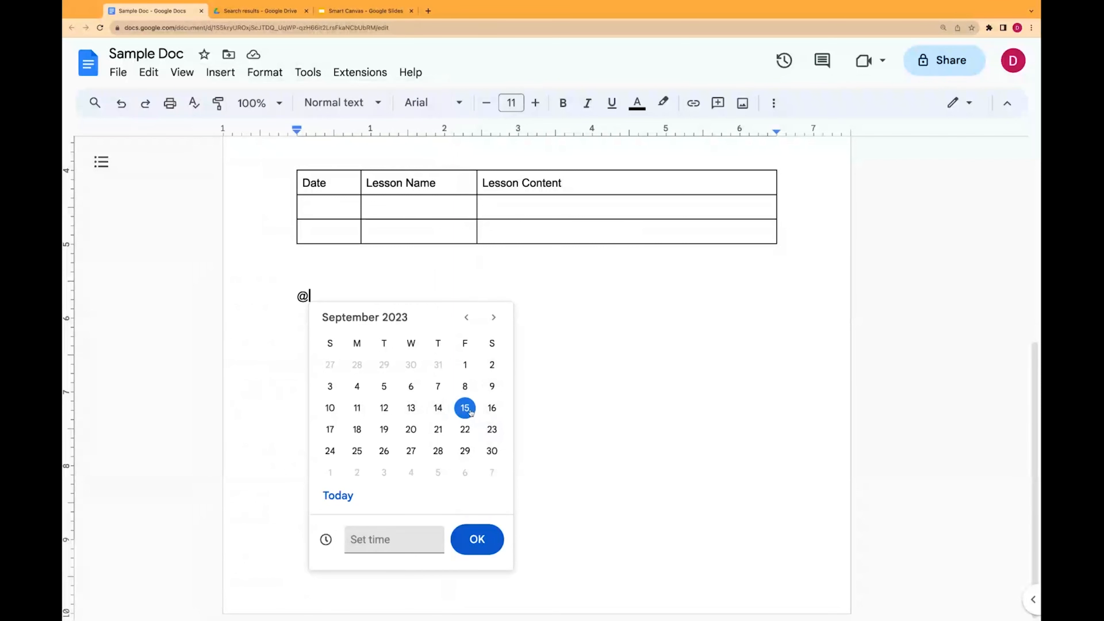
pyautogui.click(358, 430)
pyautogui.click(476, 541)
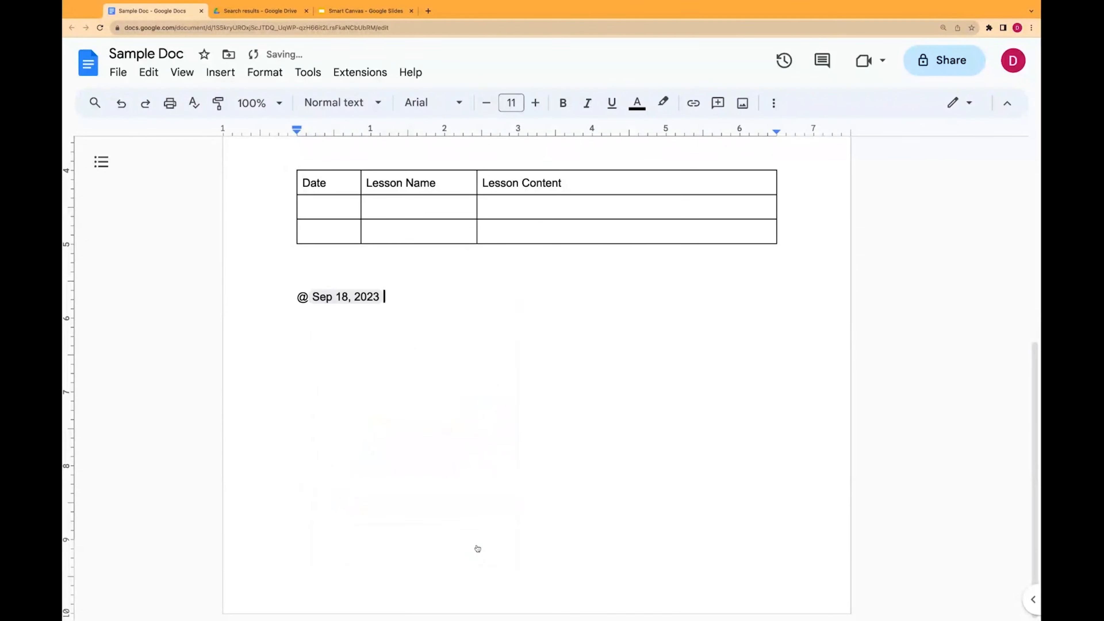
pyautogui.click(362, 298)
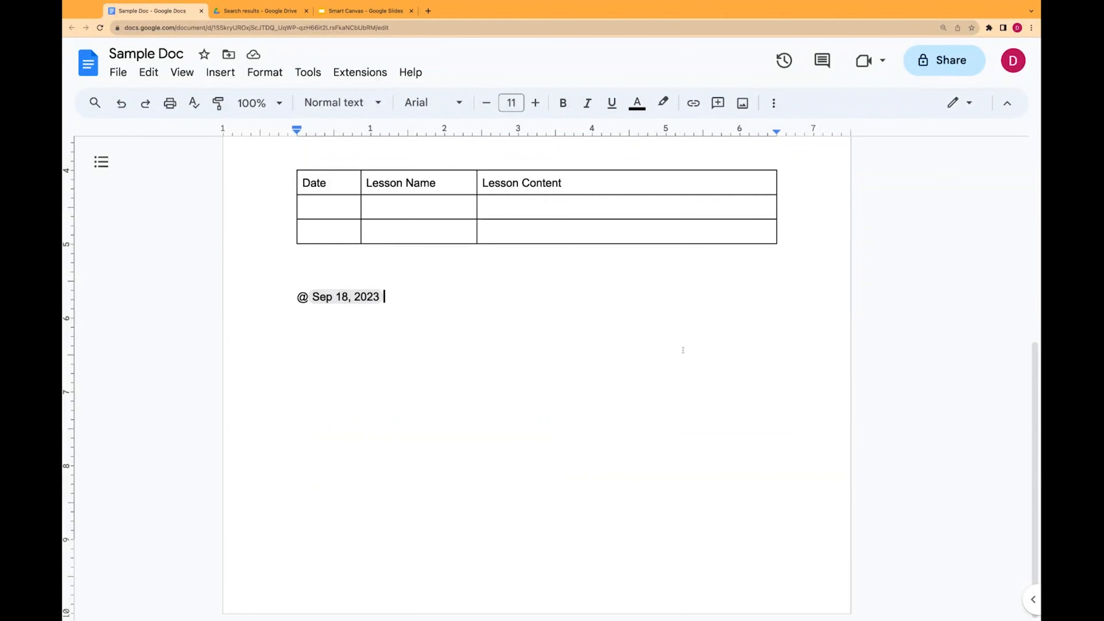
pyautogui.press('Return')
pyautogui.write('@')
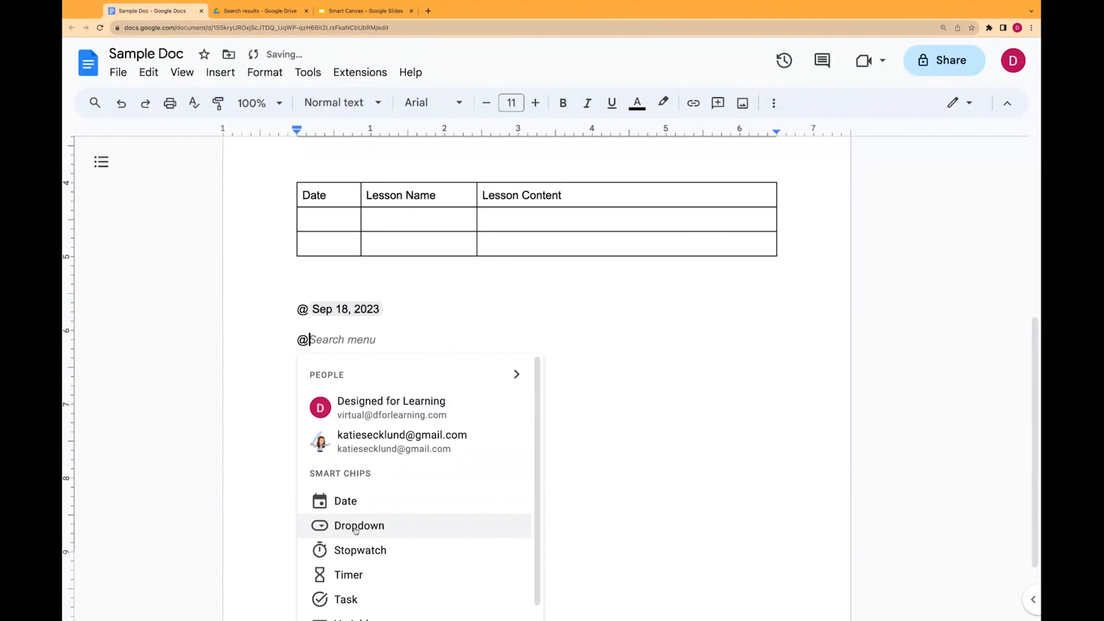
pyautogui.scroll(-1, 356, 529)
pyautogui.scroll(-1, 356, 529)
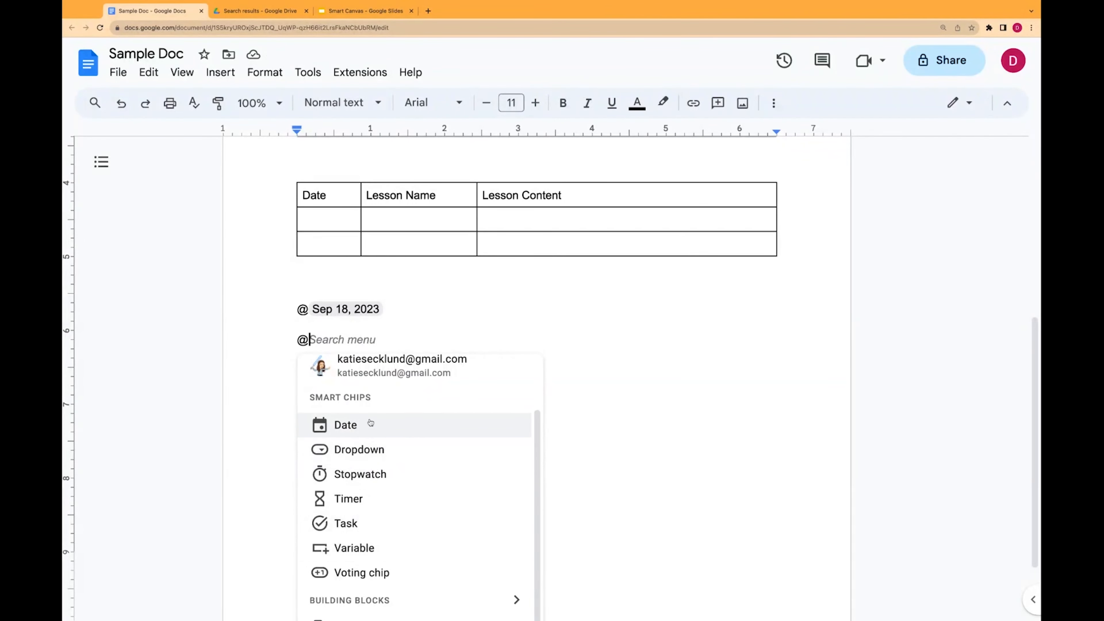
pyautogui.click(322, 340)
pyautogui.doubleClick(318, 339)
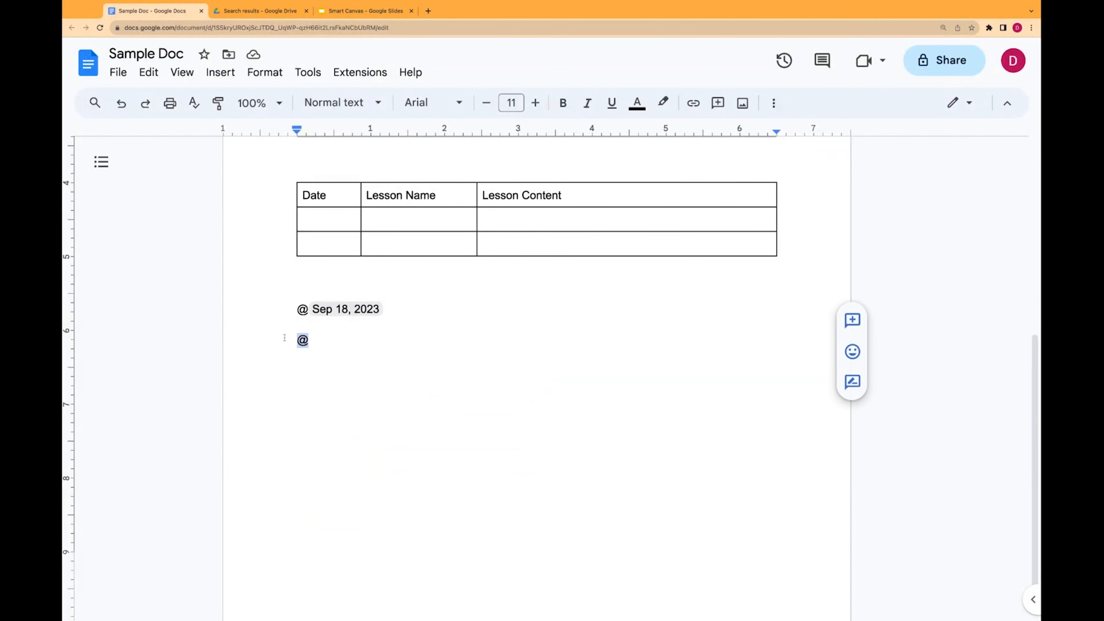
pyautogui.press('BackSpace')
# Insert a people smart chip for the second suggested contact, dismiss the sharing suggestion and start a new line
pyautogui.click(220, 72)
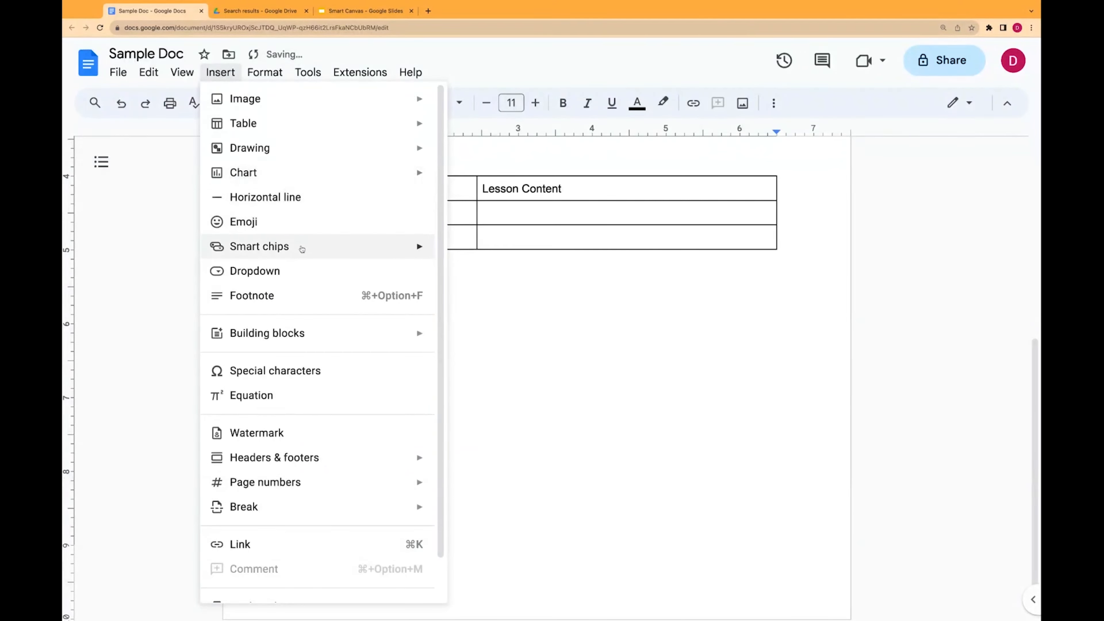
pyautogui.moveTo(303, 248)
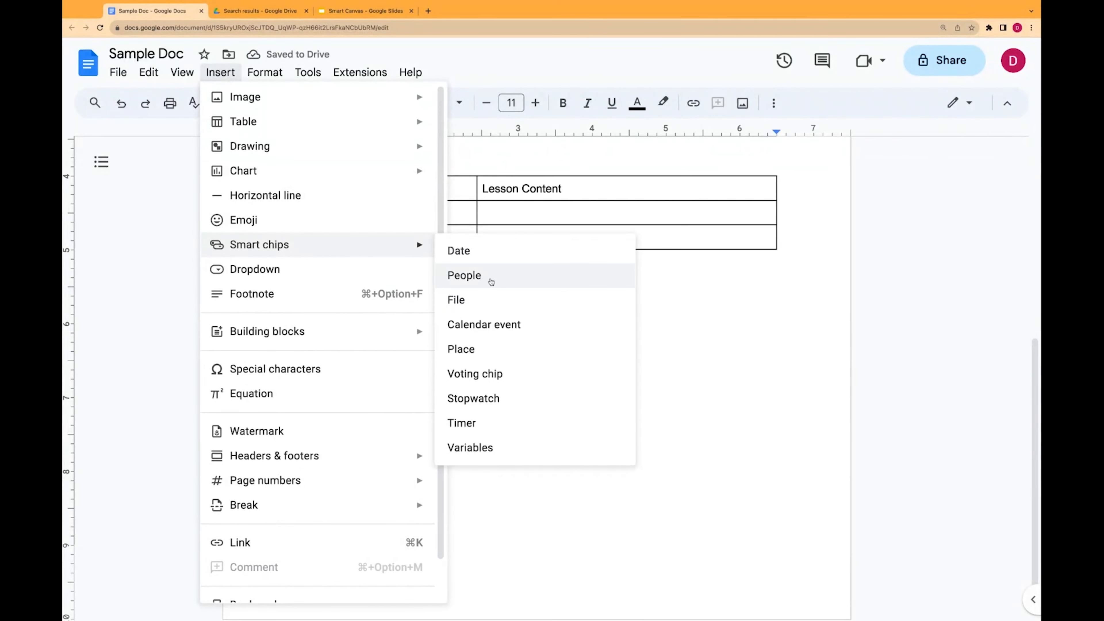
pyautogui.click(492, 282)
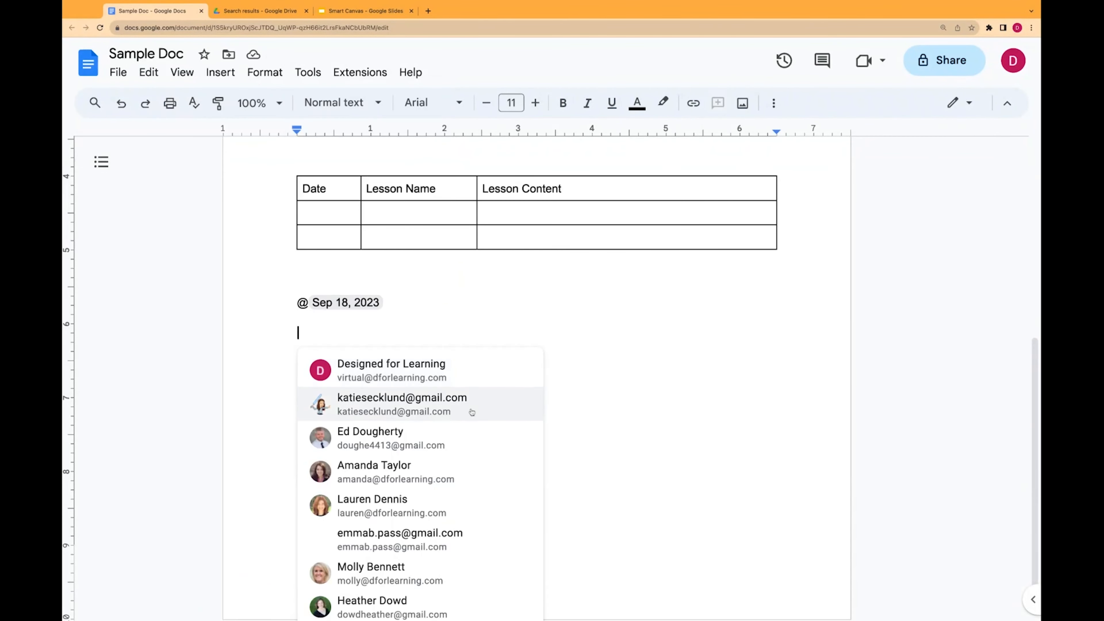
pyautogui.click(438, 406)
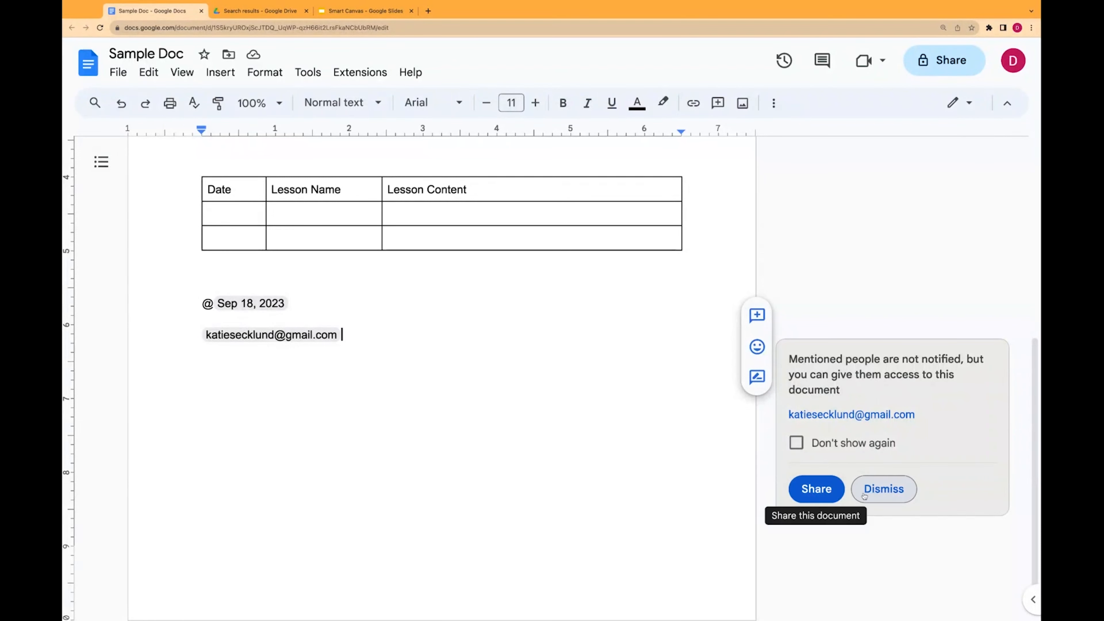
pyautogui.click(874, 487)
pyautogui.press('Return')
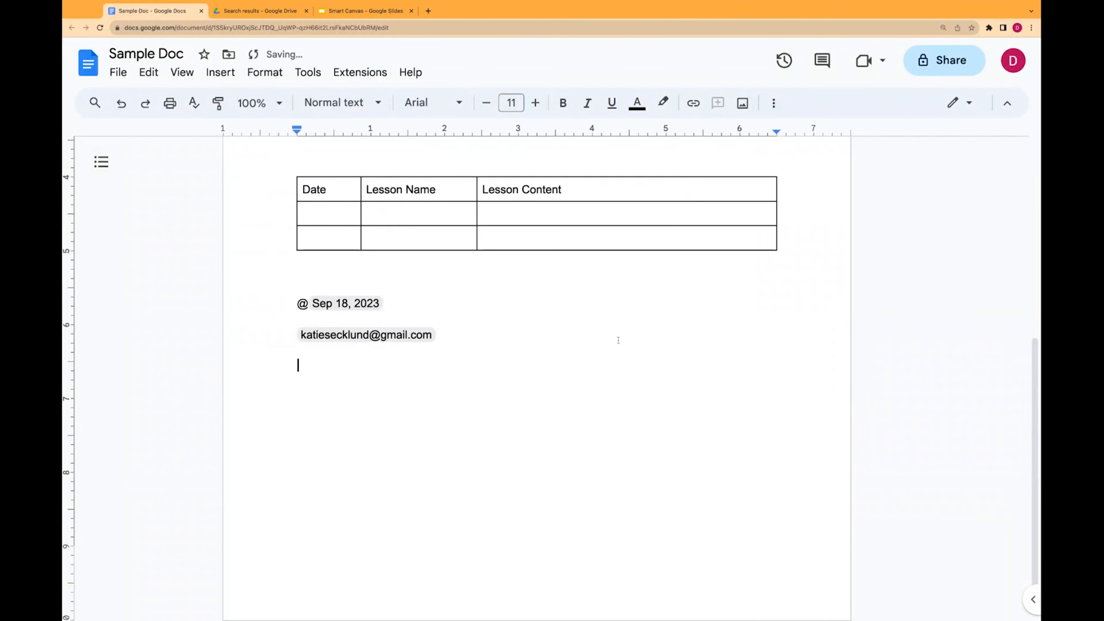
# Insert a file smart chip for the Lesson Plan document below the people chip and start a new line
pyautogui.click(220, 72)
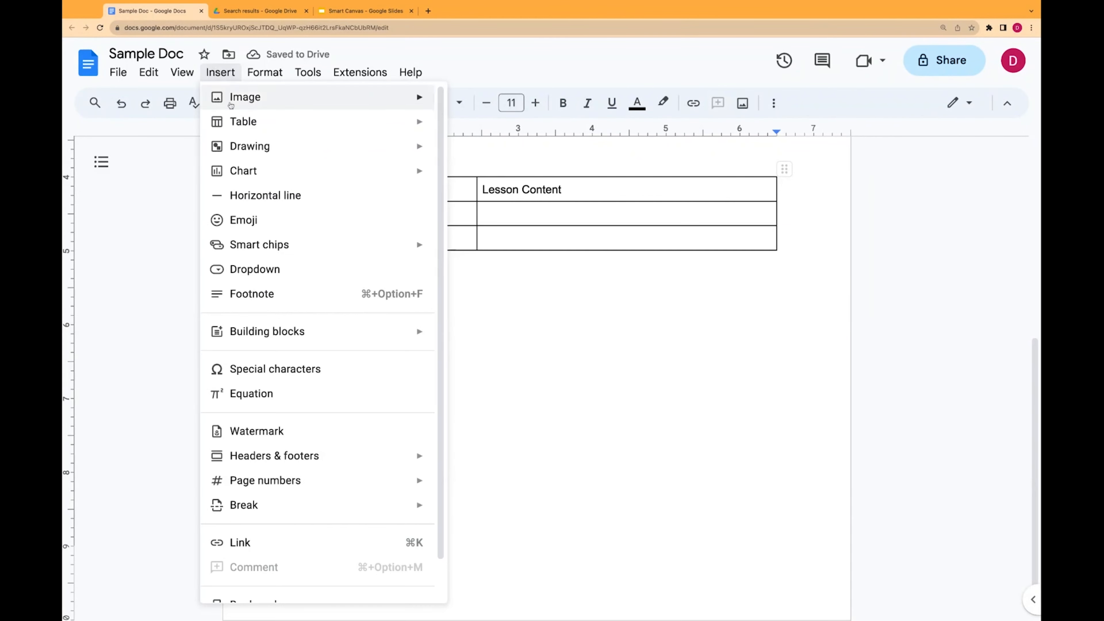
pyautogui.moveTo(301, 247)
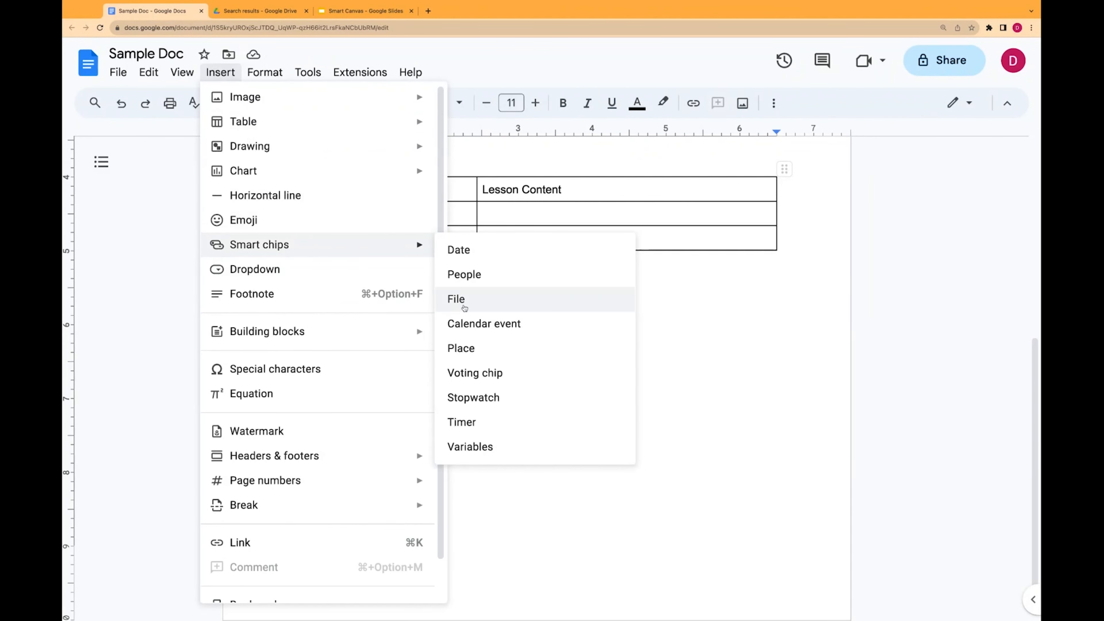
pyautogui.click(457, 299)
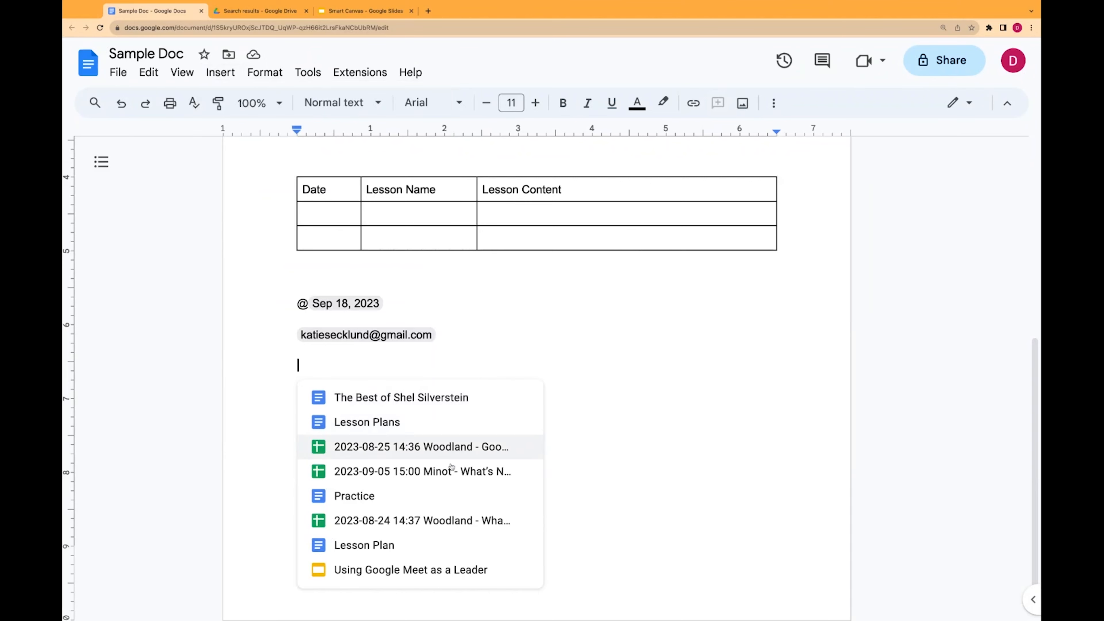
pyautogui.click(408, 546)
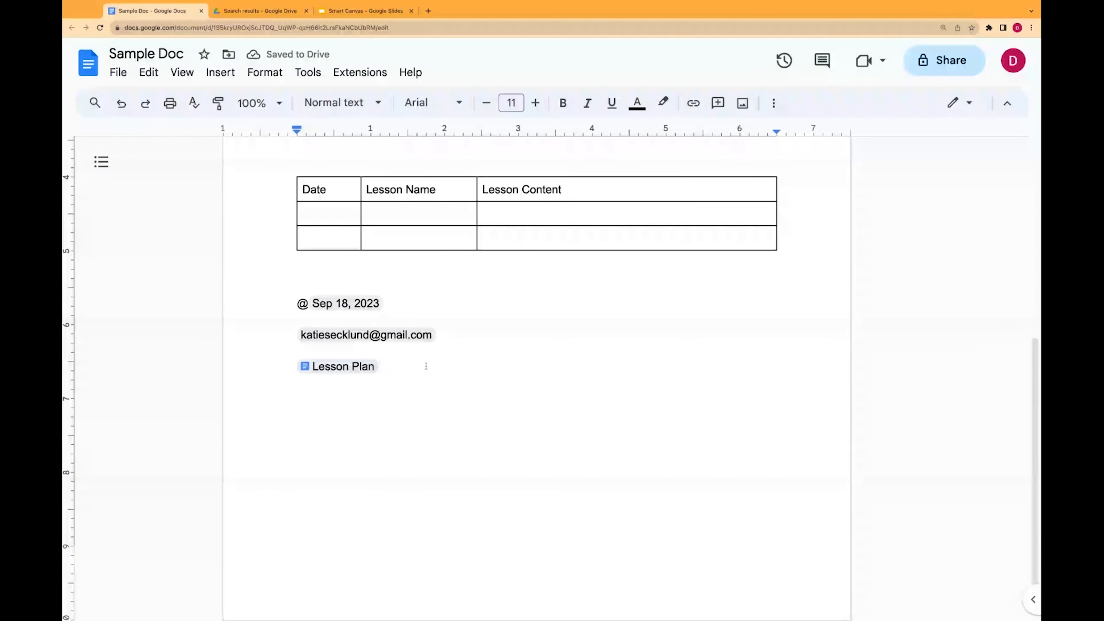
pyautogui.moveTo(358, 367)
pyautogui.press('Return')
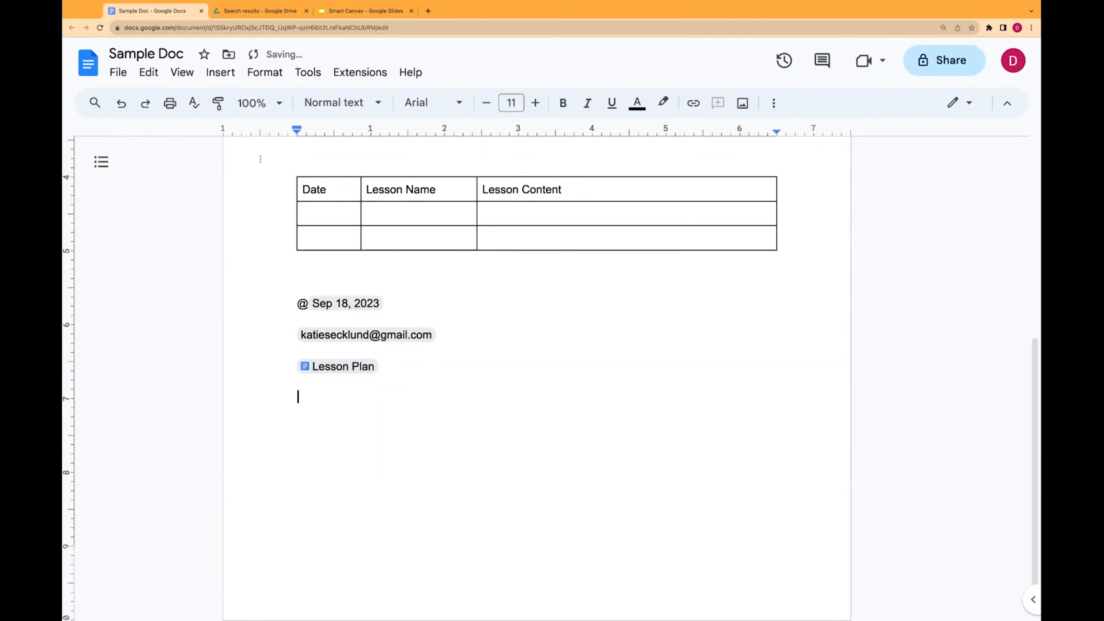
# Bring up the calendar event smart chip suggestions on the empty line below the Lesson Plan chip and dismiss them
pyautogui.click(220, 72)
pyautogui.moveTo(278, 245)
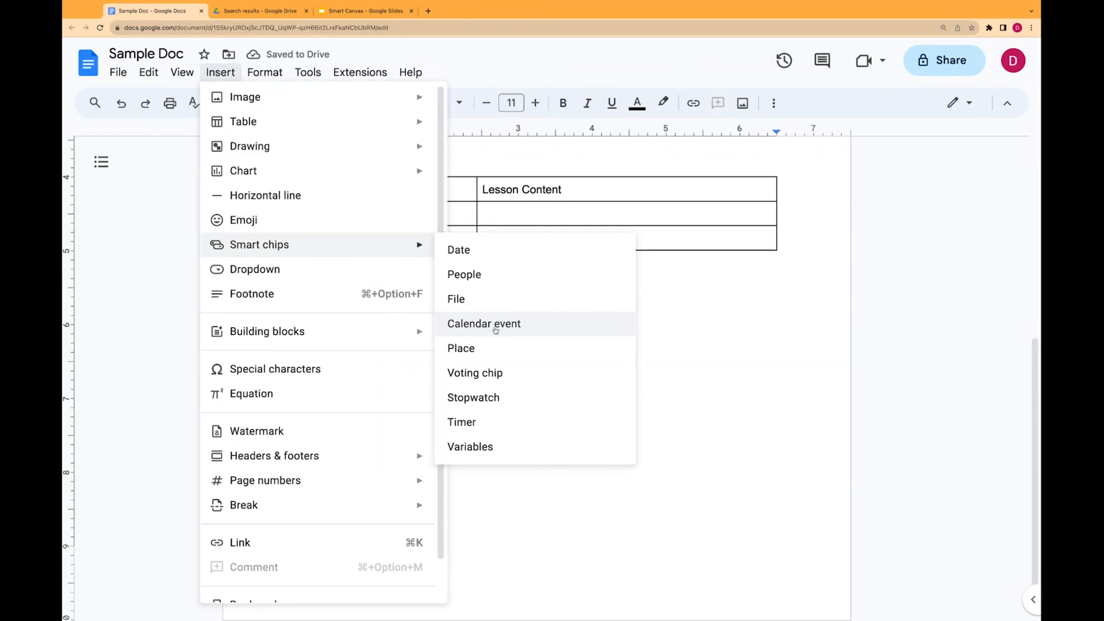
pyautogui.click(496, 331)
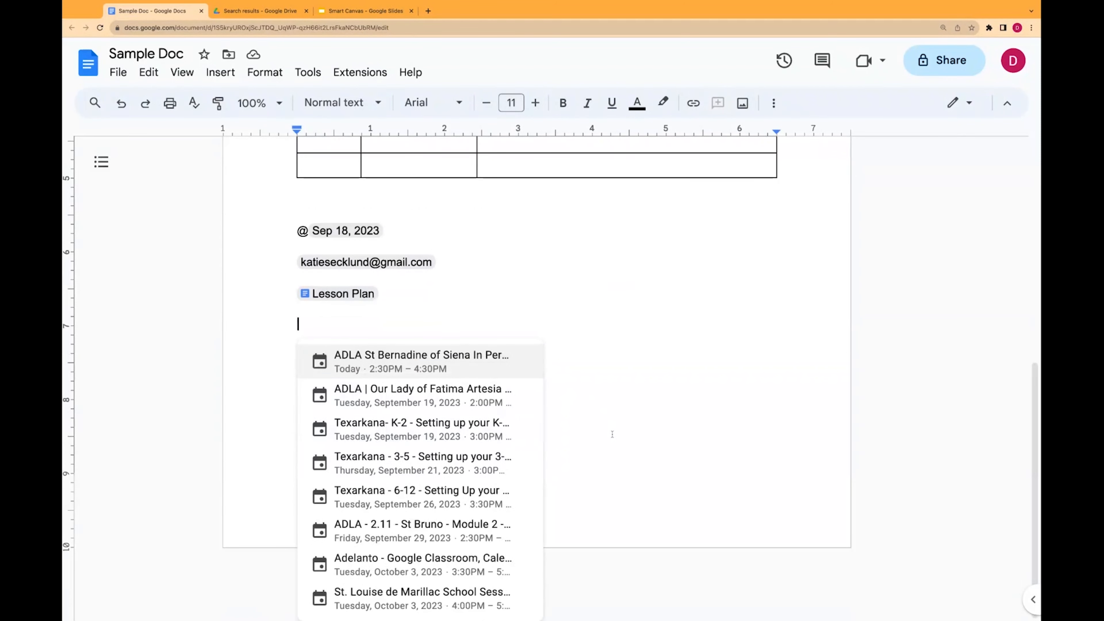
pyautogui.click(411, 306)
pyautogui.moveTo(368, 297)
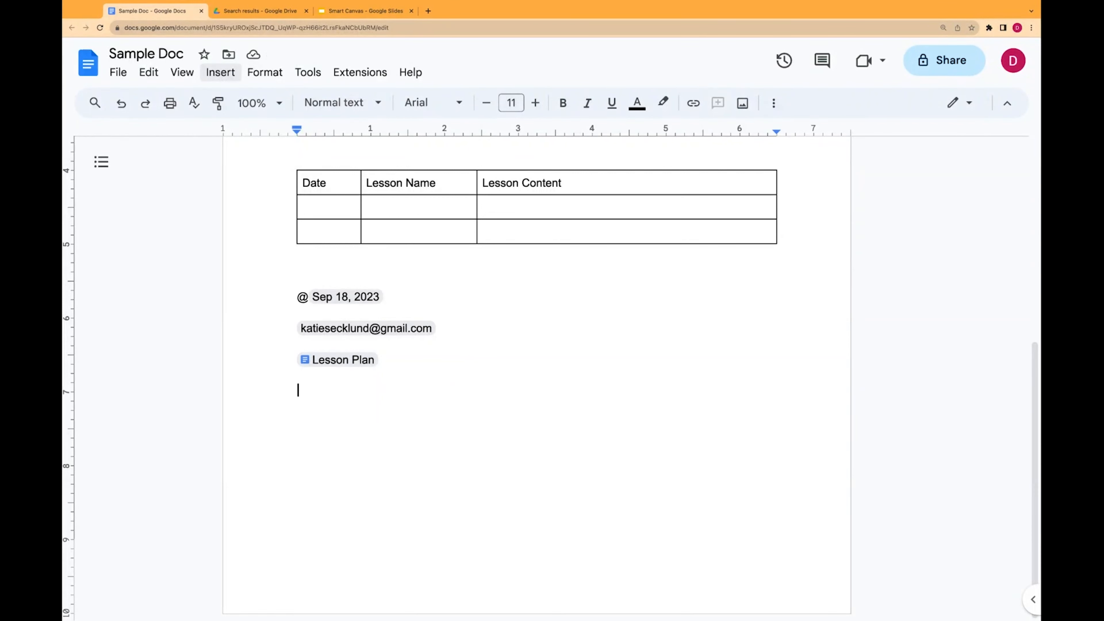
# Bring up the place smart chip search on the same empty line and dismiss it
pyautogui.click(220, 72)
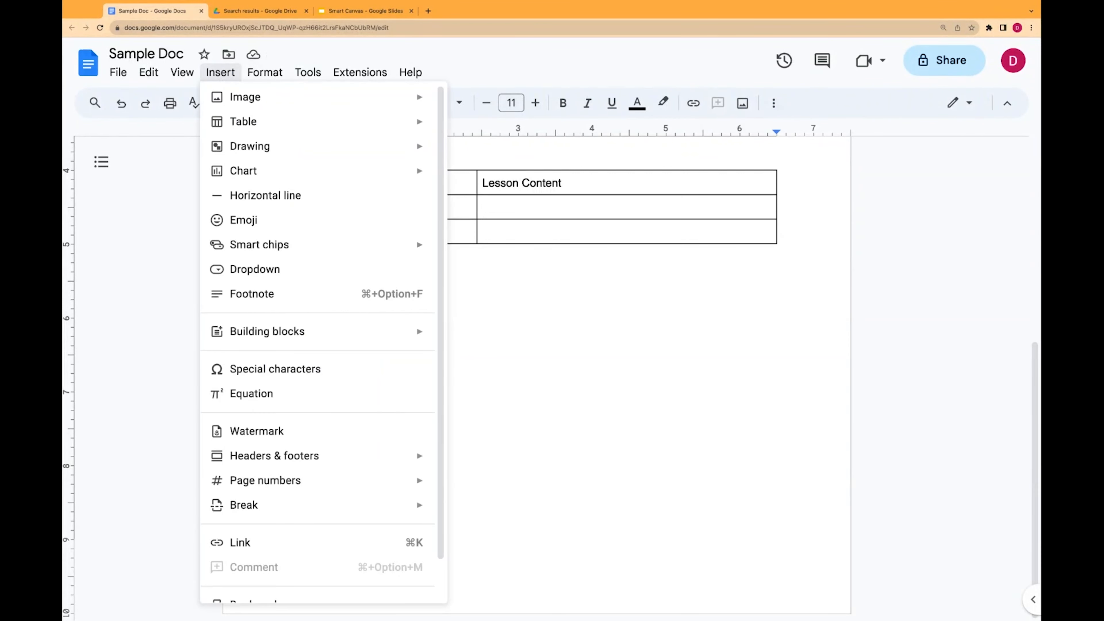
pyautogui.moveTo(346, 248)
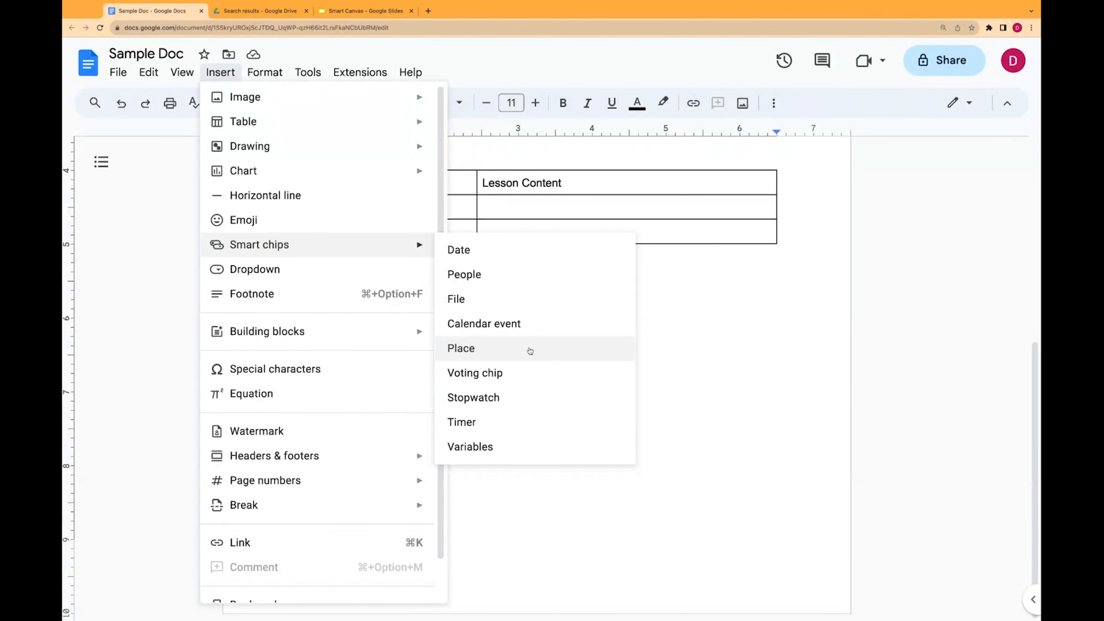
pyautogui.click(530, 350)
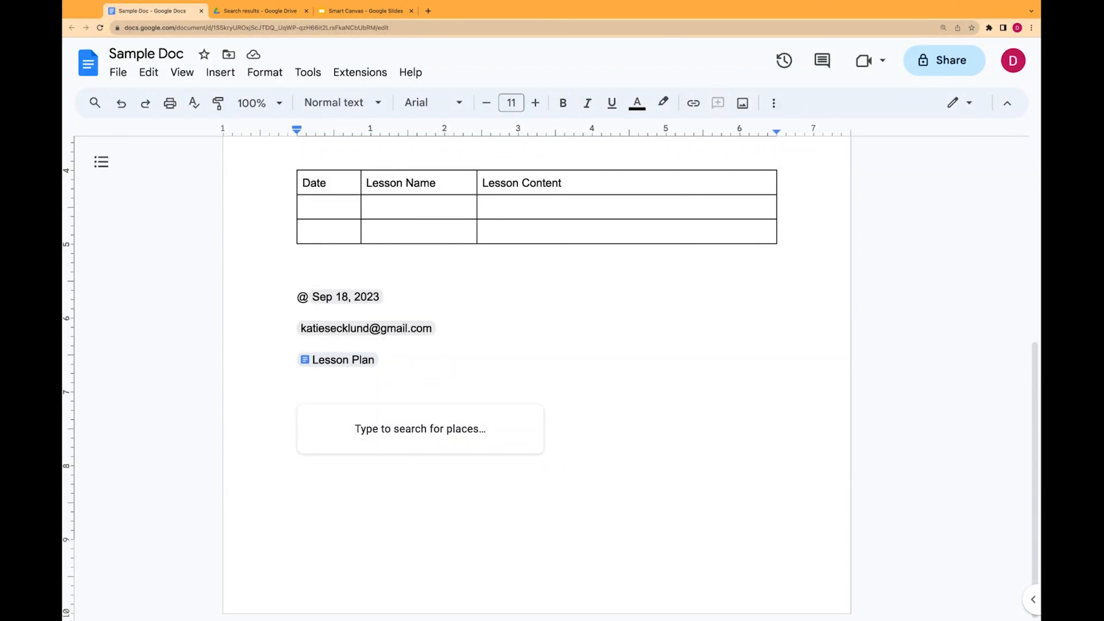
pyautogui.click(336, 391)
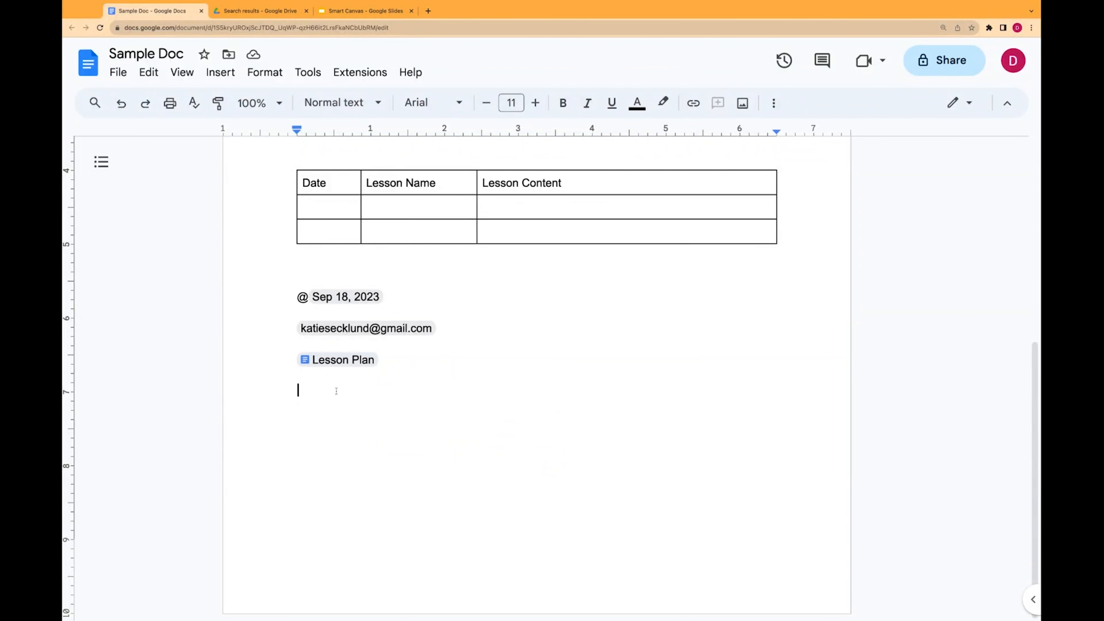
# Insert a custom voting chip with the grinning face emoji below the Lesson Plan chip, casting and withdrawing a test vote
pyautogui.click(217, 72)
pyautogui.moveTo(290, 240)
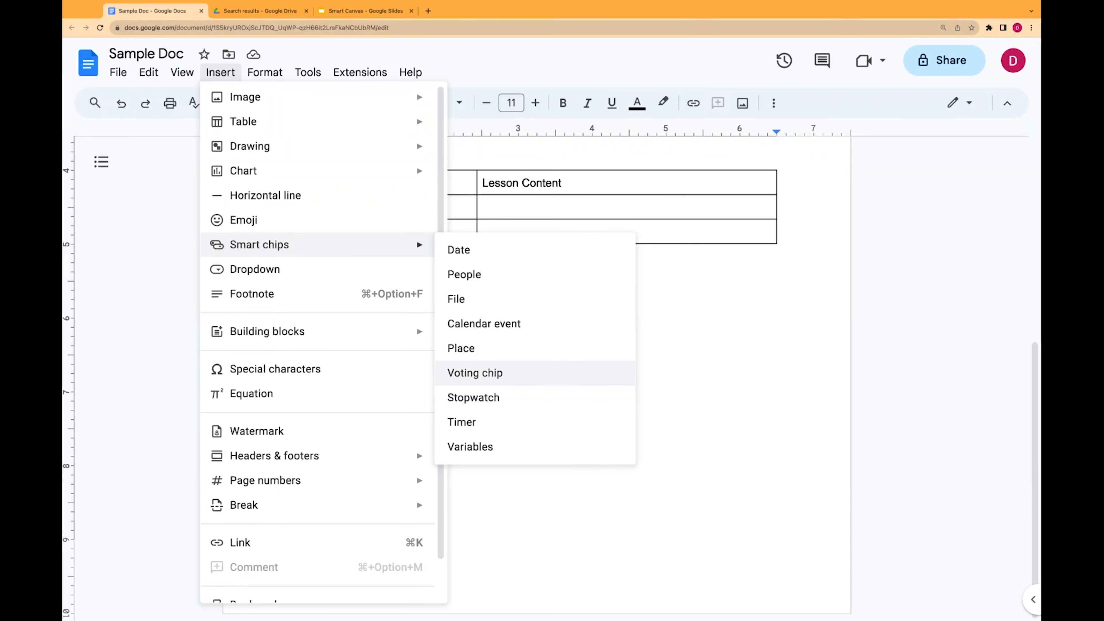
pyautogui.click(474, 373)
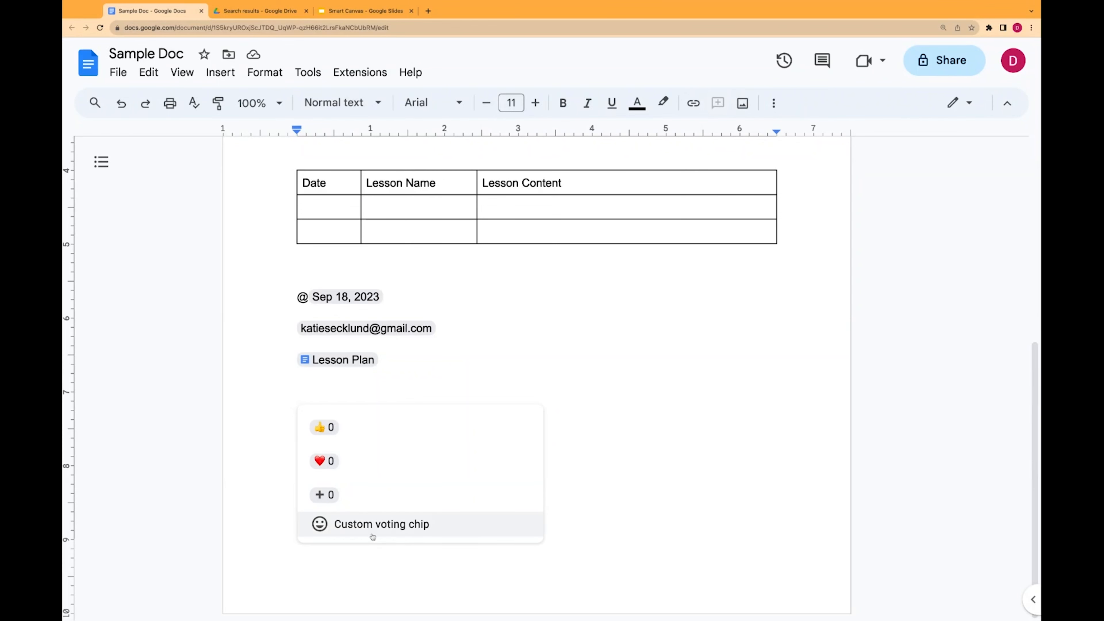
pyautogui.click(373, 524)
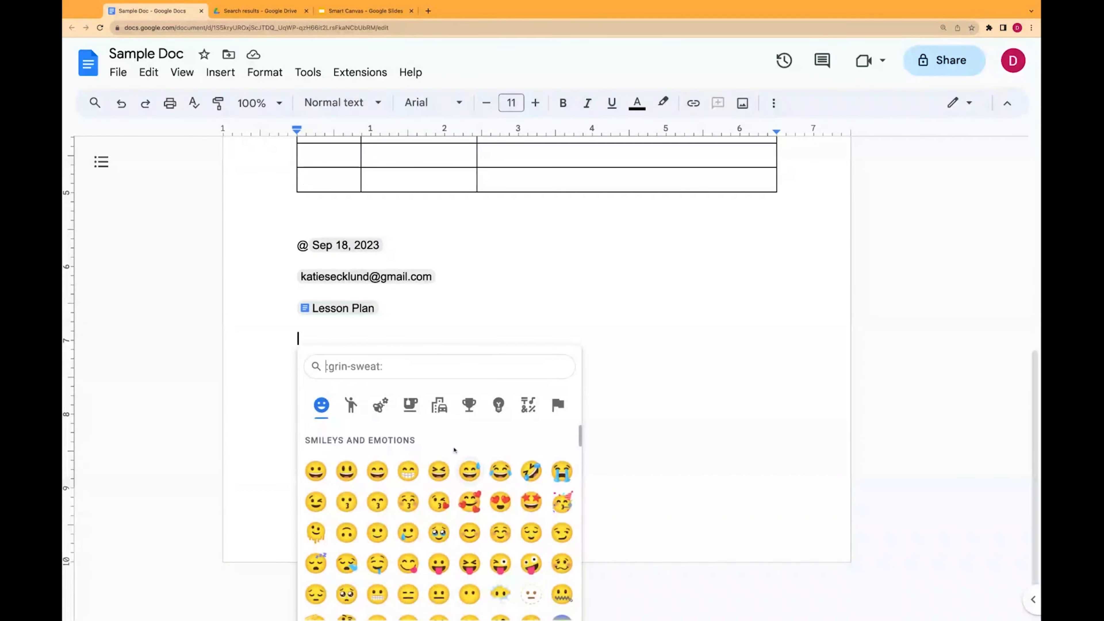
pyautogui.click(316, 470)
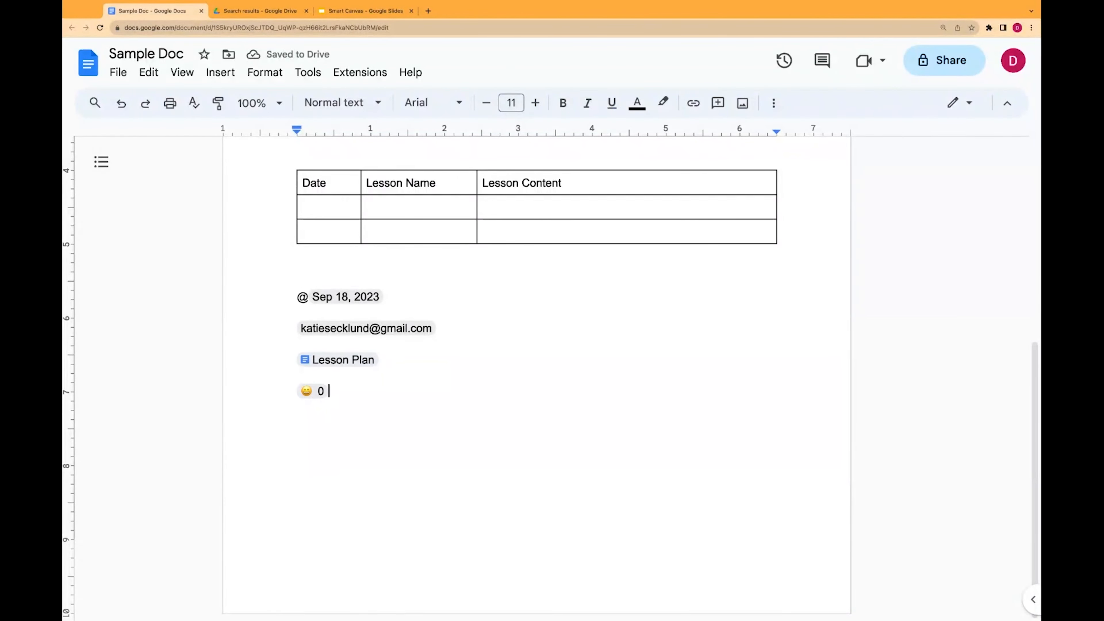
pyautogui.click(321, 393)
pyautogui.click(319, 390)
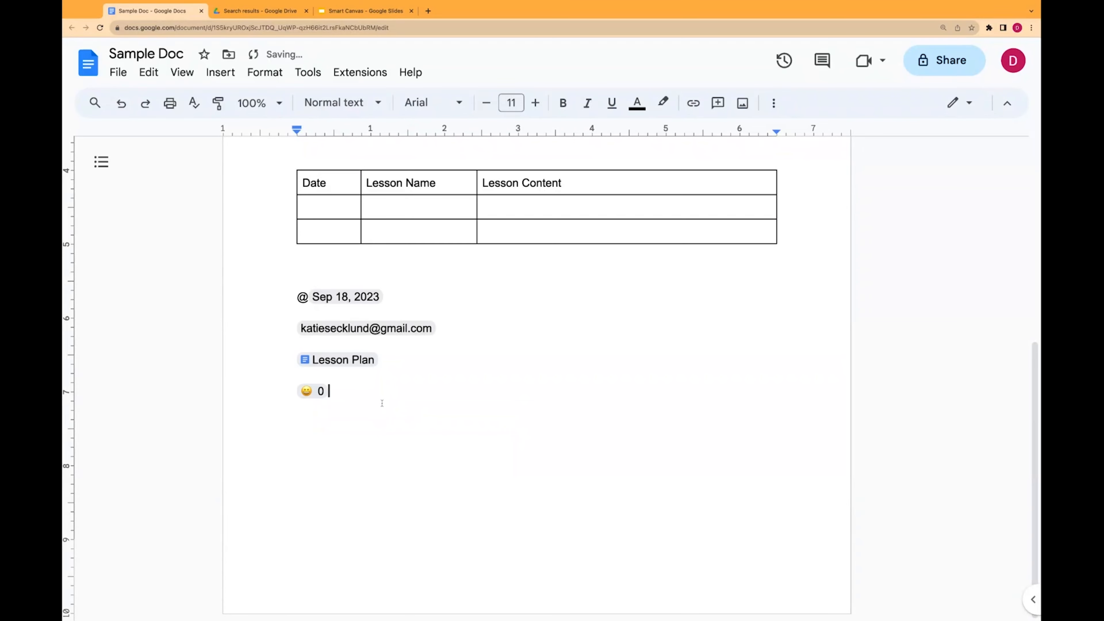
# Check the Smart Chip types slide in Google Slides, return to Sample Doc and insert a stopwatch chip on a new line
pyautogui.click(362, 12)
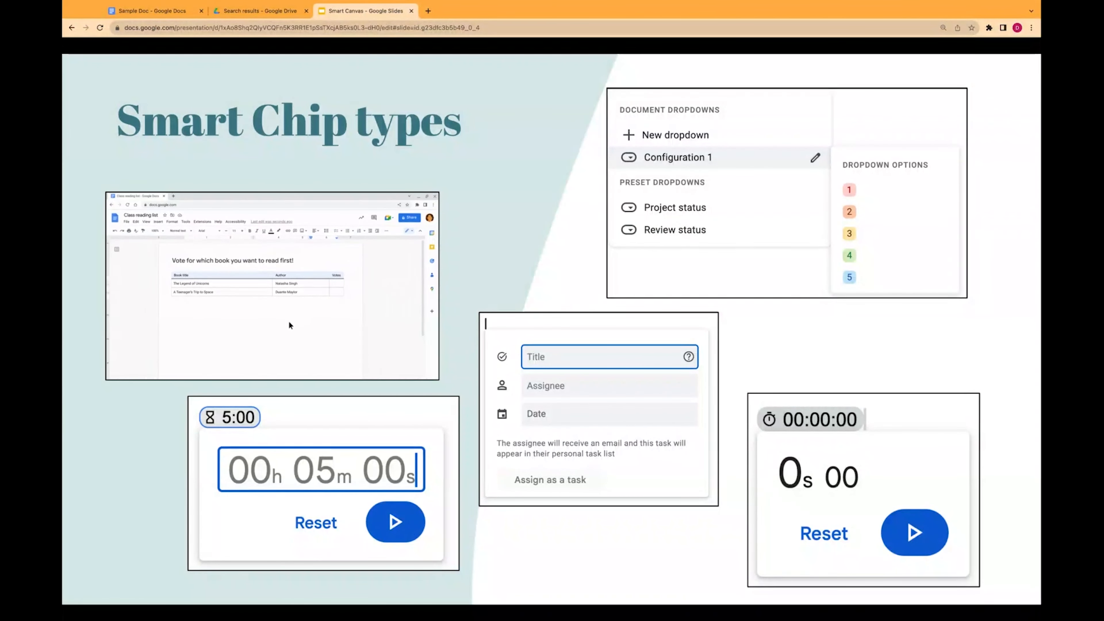
pyautogui.click(152, 11)
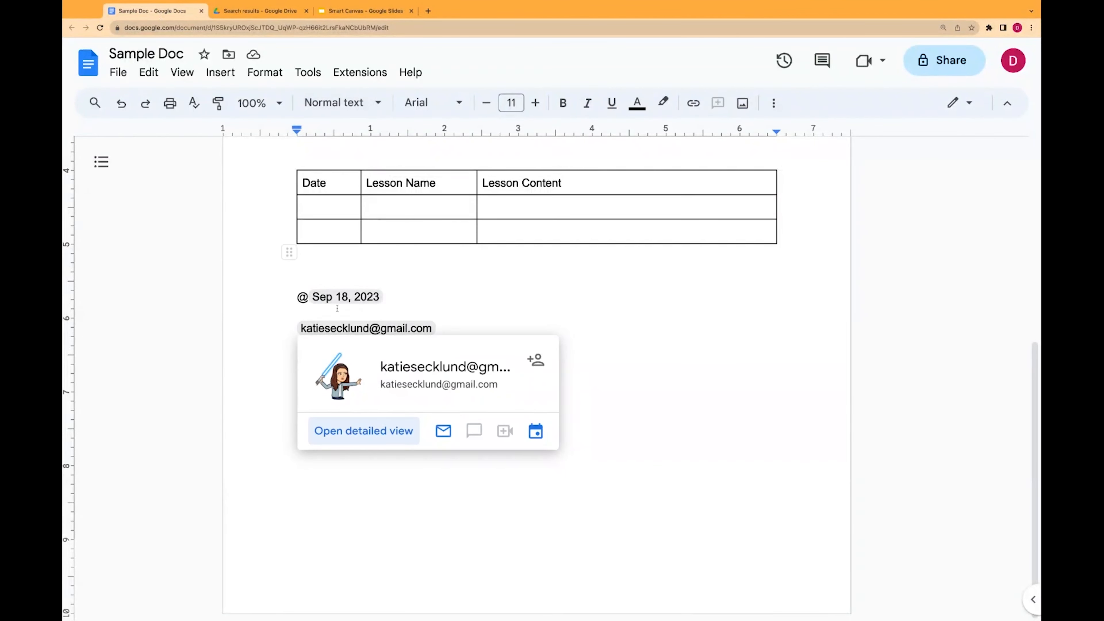
pyautogui.press('Return')
pyautogui.click(219, 73)
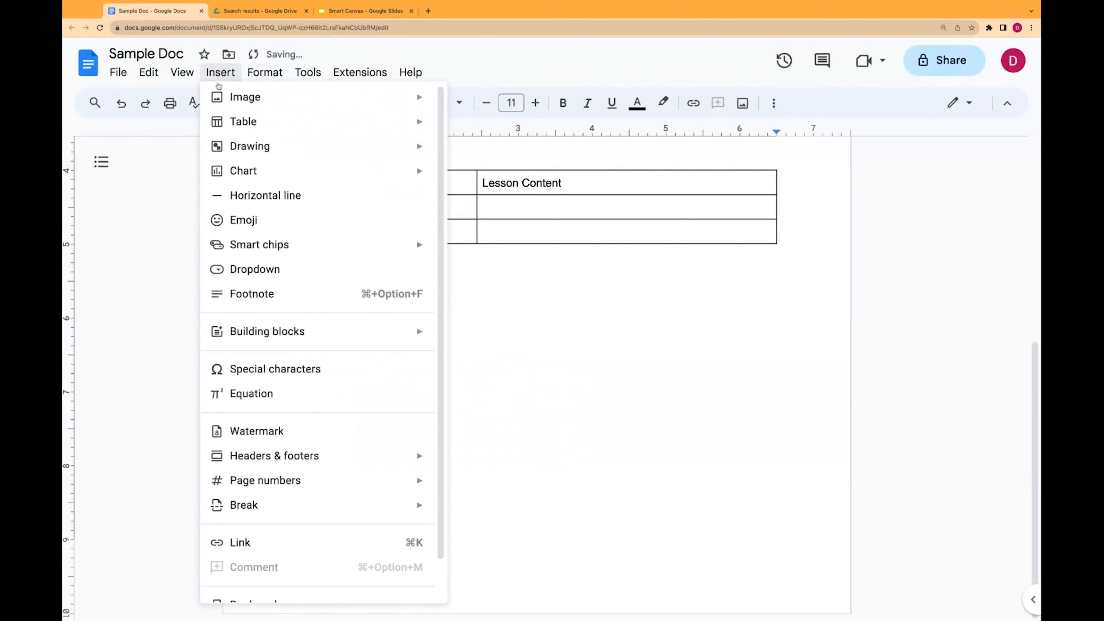
pyautogui.moveTo(305, 253)
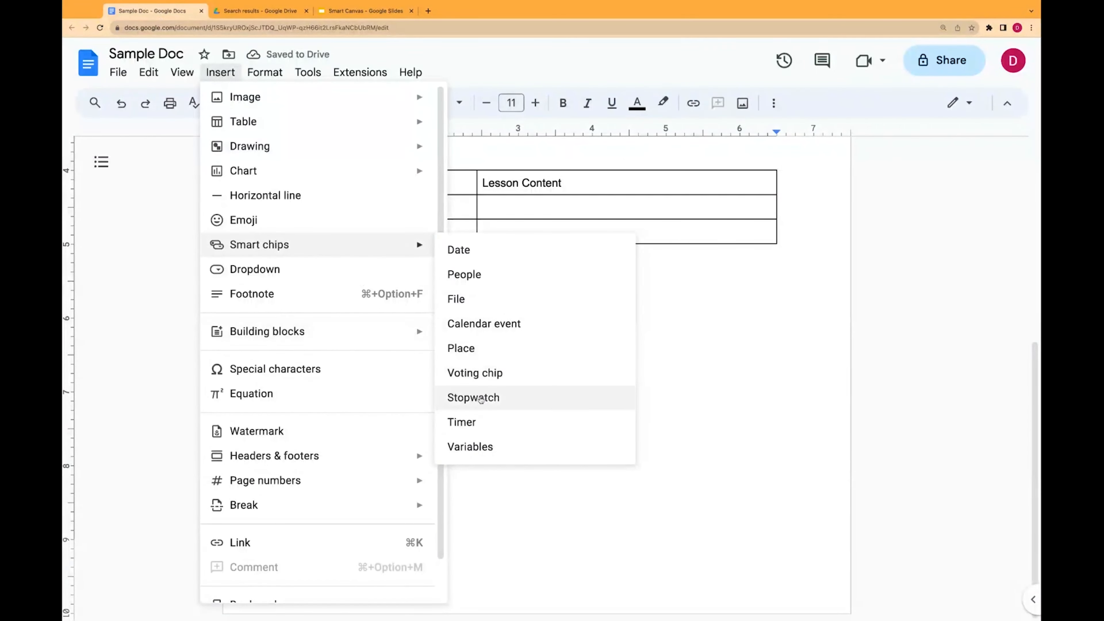
pyautogui.click(481, 399)
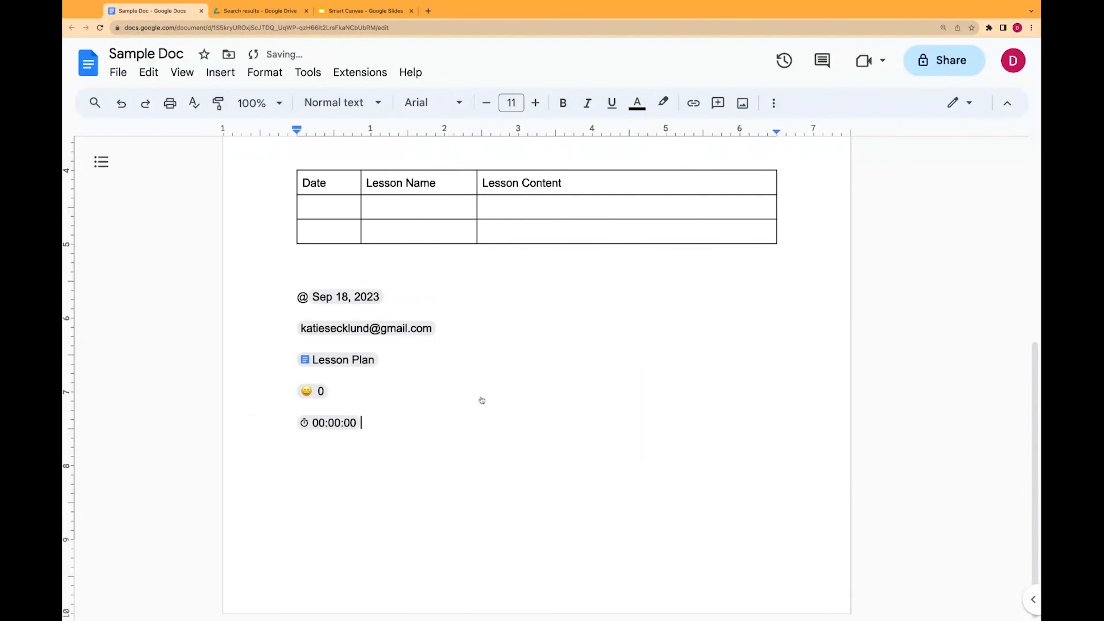
# Run the stopwatch for a few seconds, pause and reset it, and place the cursor on an empty line below it
pyautogui.click(330, 422)
pyautogui.click(390, 490)
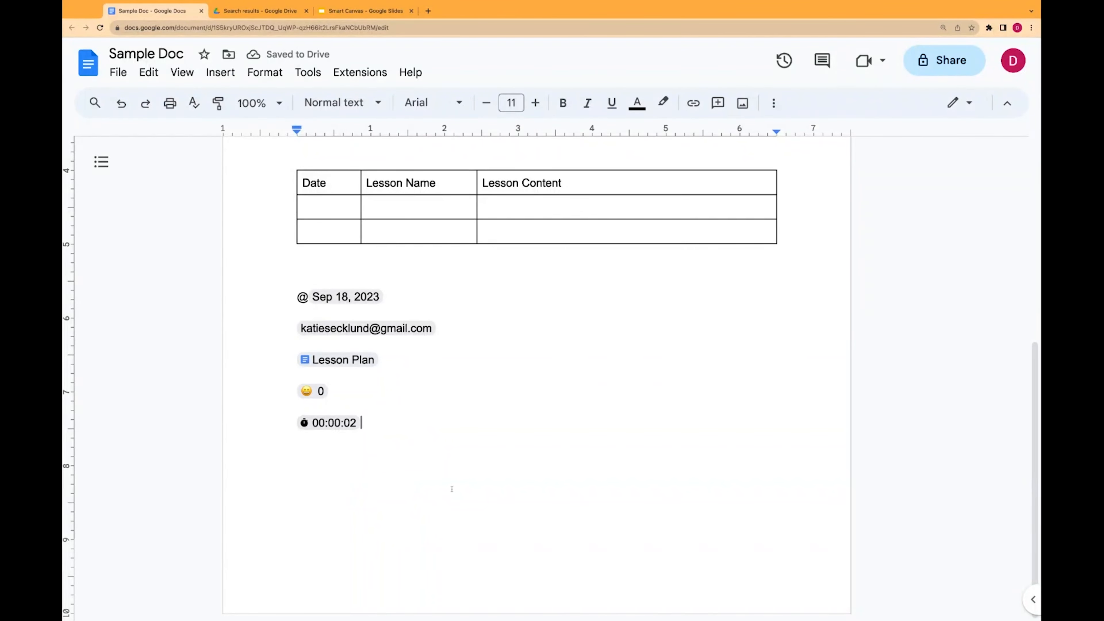
pyautogui.moveTo(335, 423)
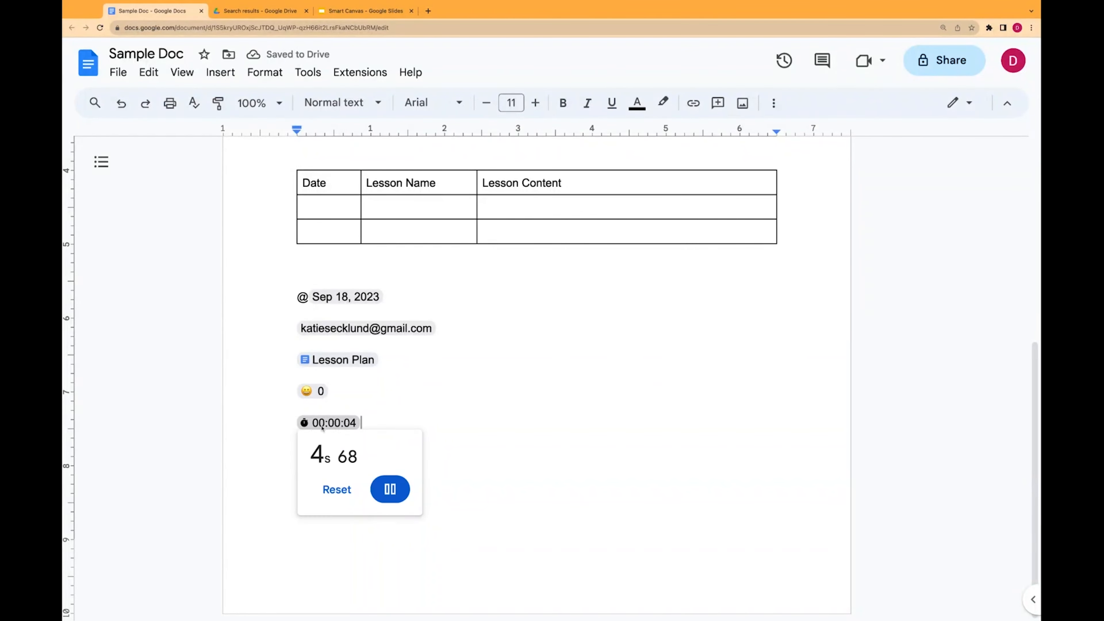
pyautogui.click(395, 495)
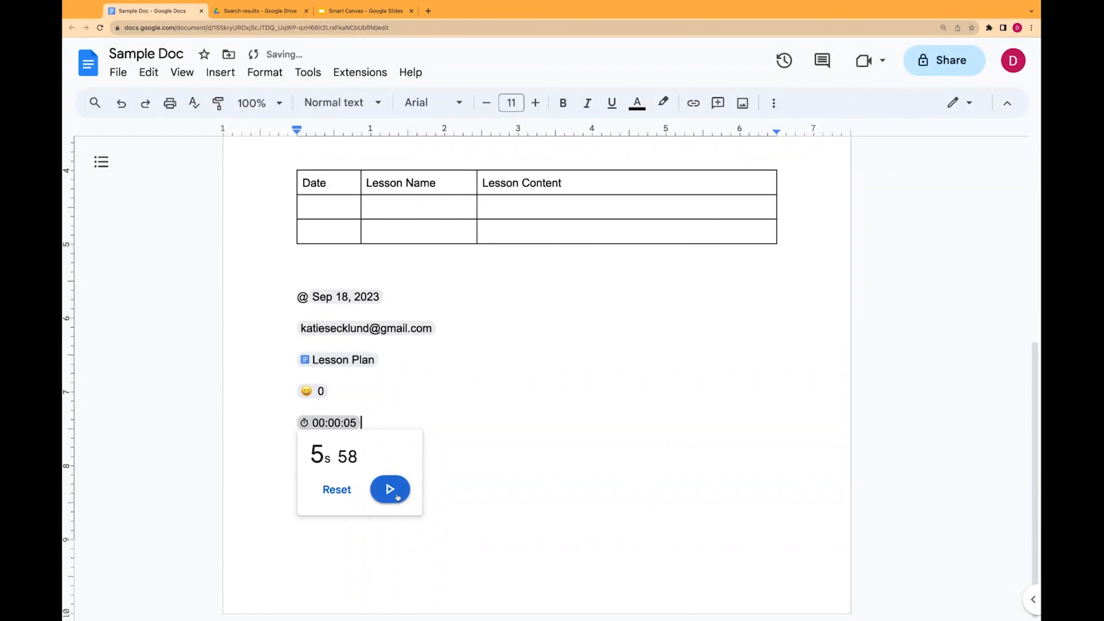
pyautogui.click(331, 498)
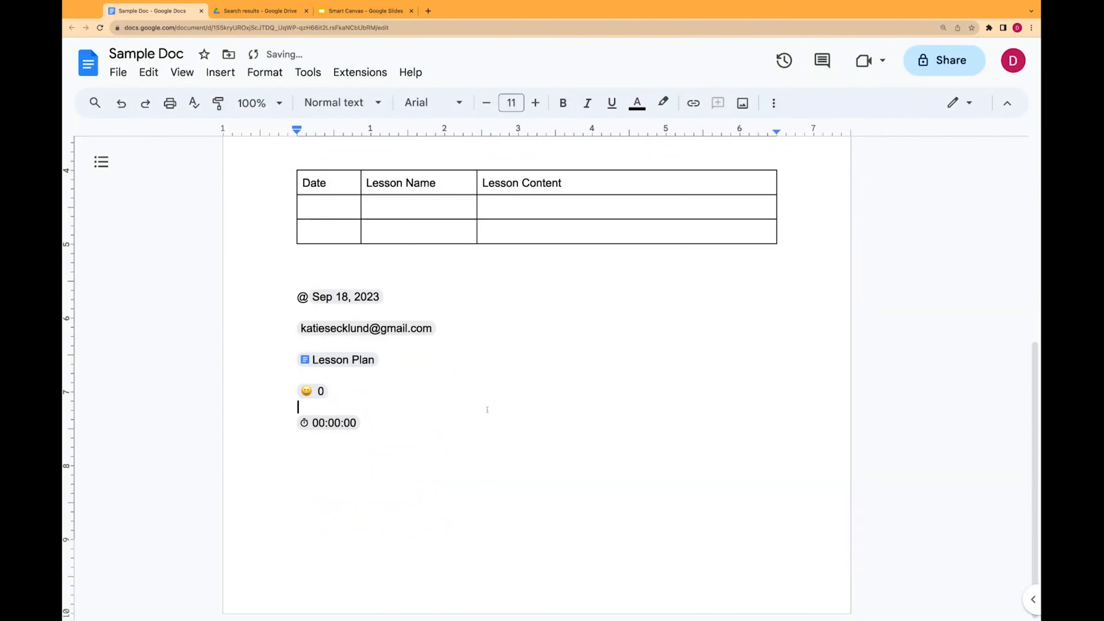
pyautogui.click(325, 460)
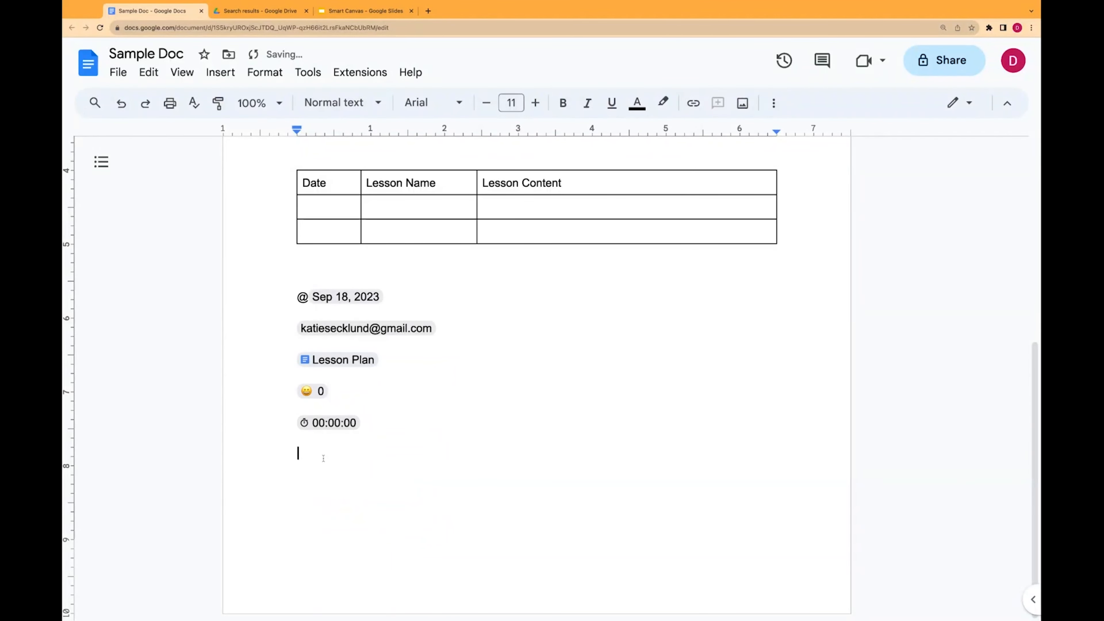
# Insert a 5:00 timer smart chip on the empty line below the stopwatch
pyautogui.click(220, 72)
pyautogui.moveTo(309, 246)
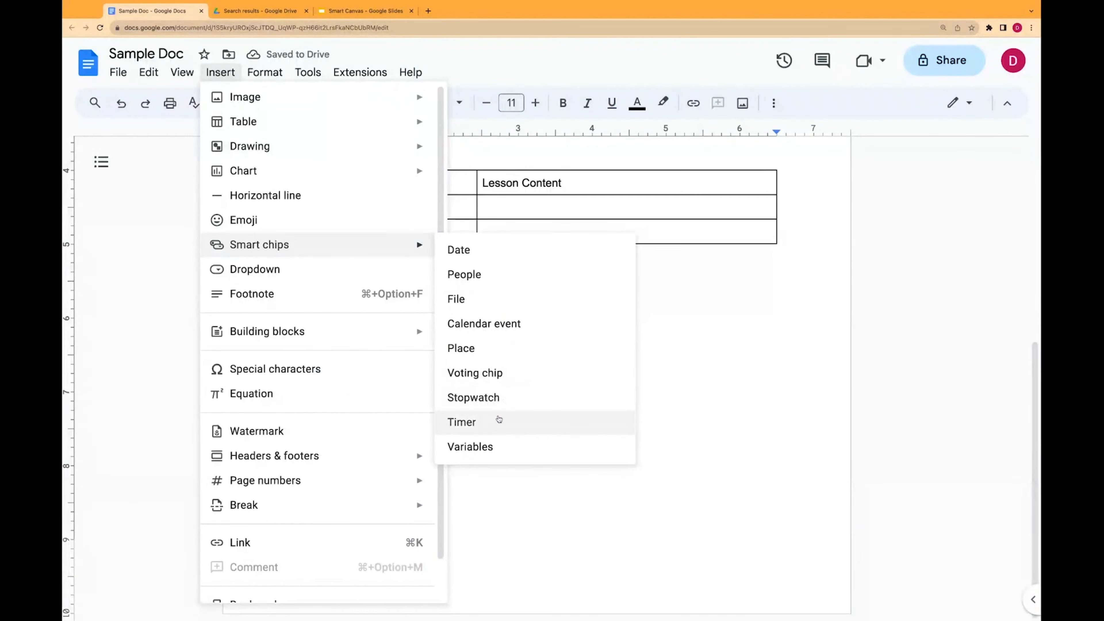
pyautogui.click(498, 419)
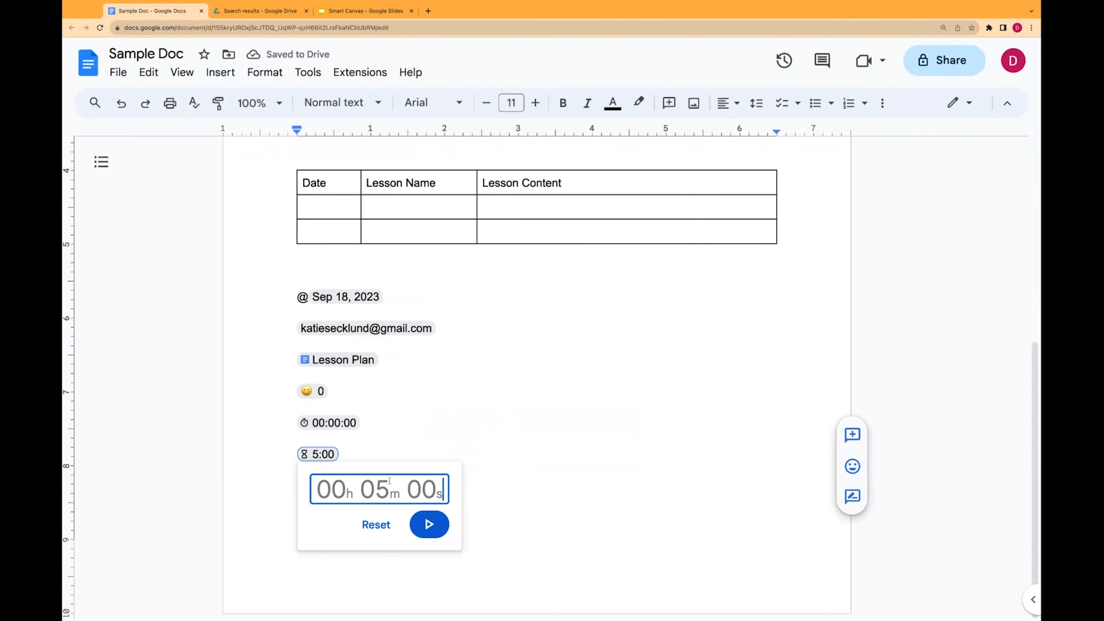
# Run the timer briefly, pause and reset it, and start a new line below it
pyautogui.click(428, 524)
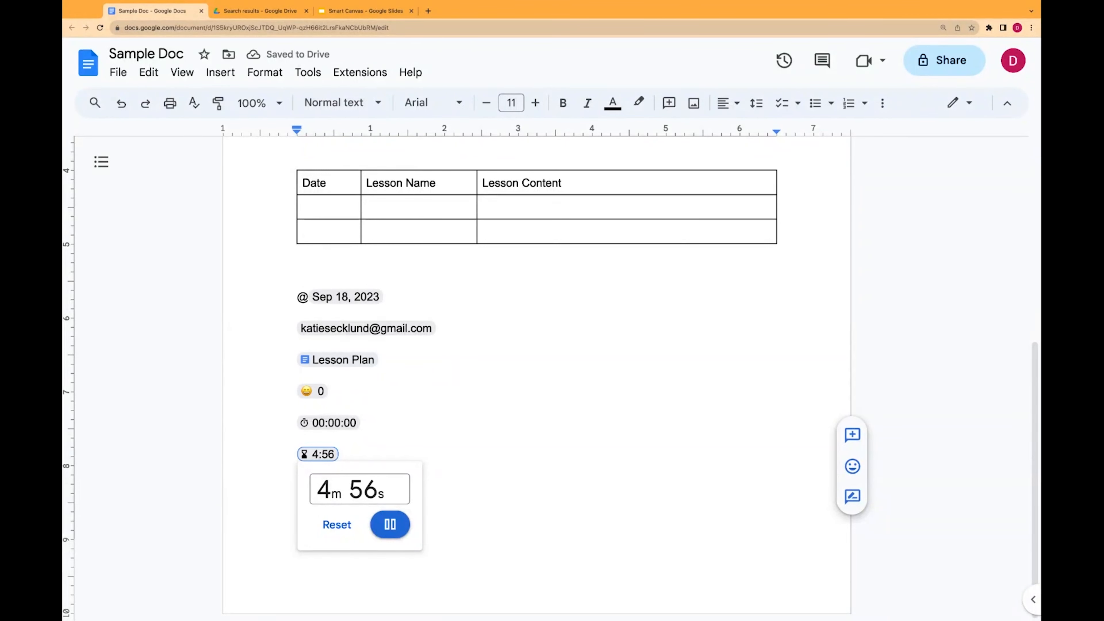
pyautogui.click(390, 525)
pyautogui.click(336, 525)
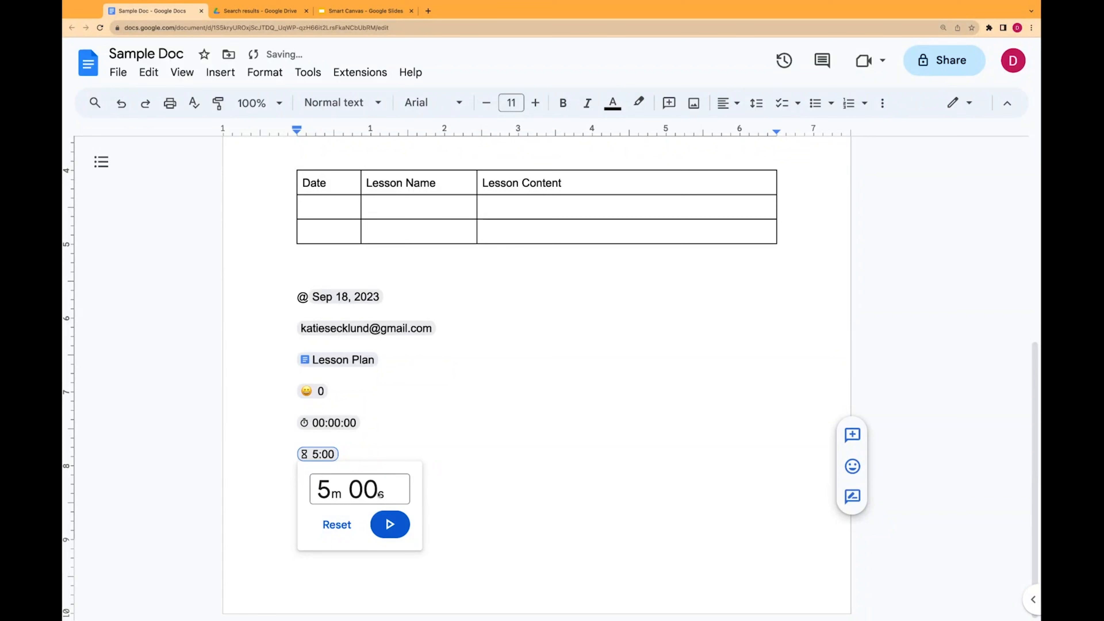
pyautogui.click(376, 451)
pyautogui.press('Return')
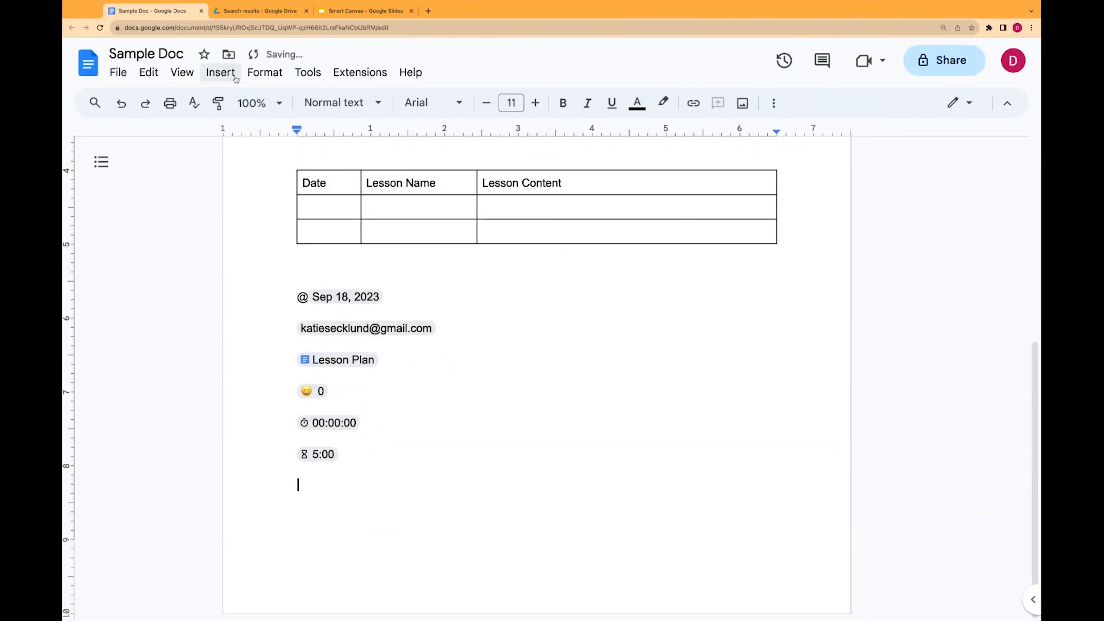
# Insert a new variable smart chip named "Peer Edits" below the timer
pyautogui.click(235, 78)
pyautogui.moveTo(293, 248)
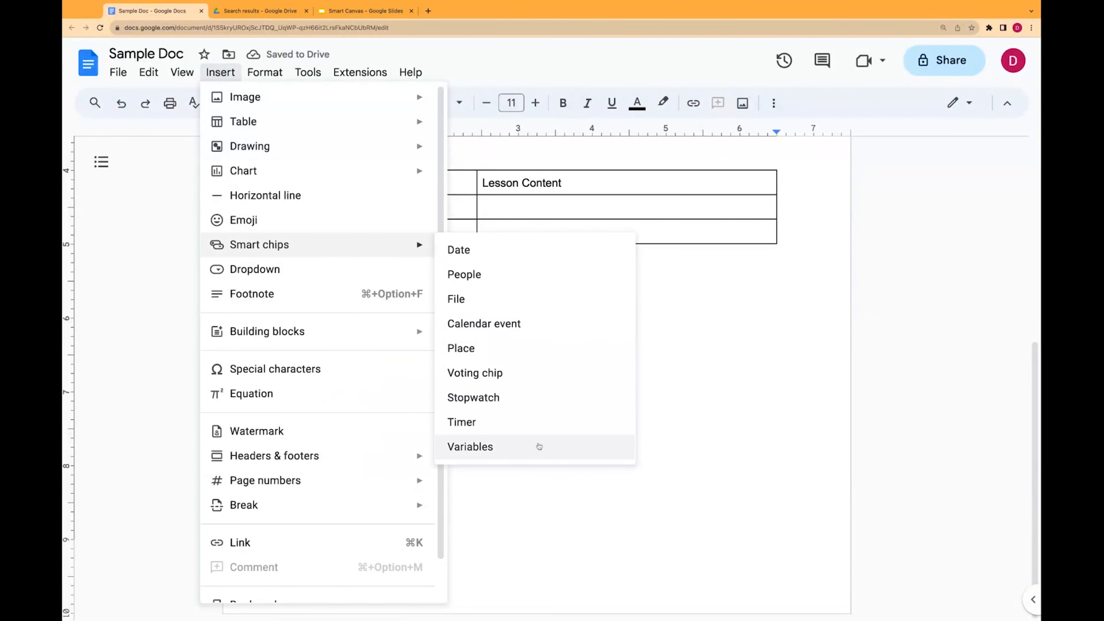
pyautogui.click(517, 456)
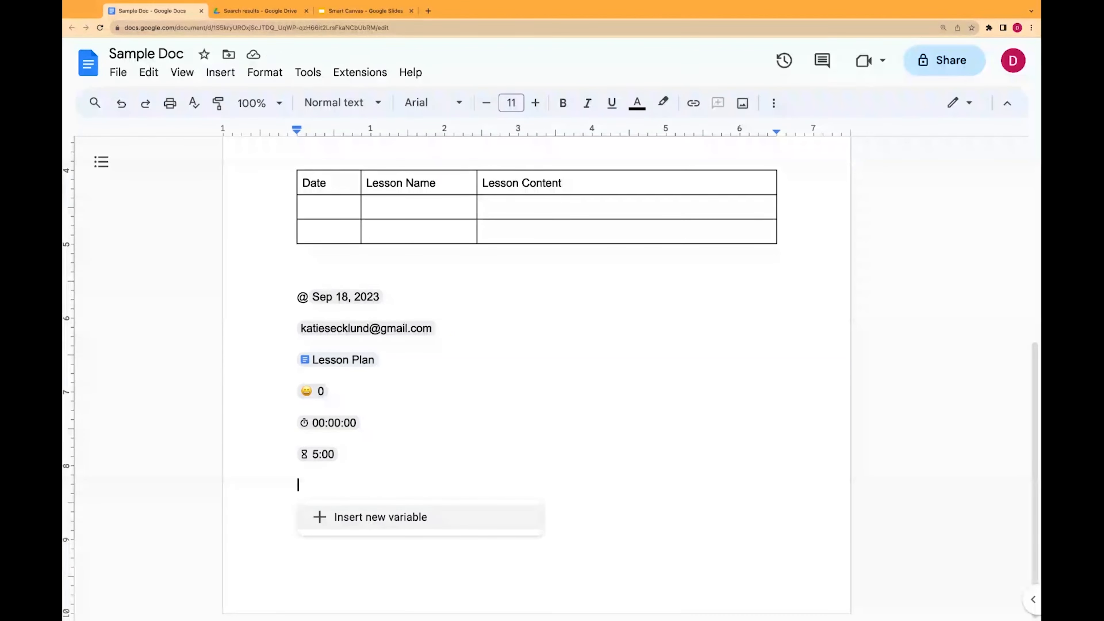
pyautogui.click(371, 517)
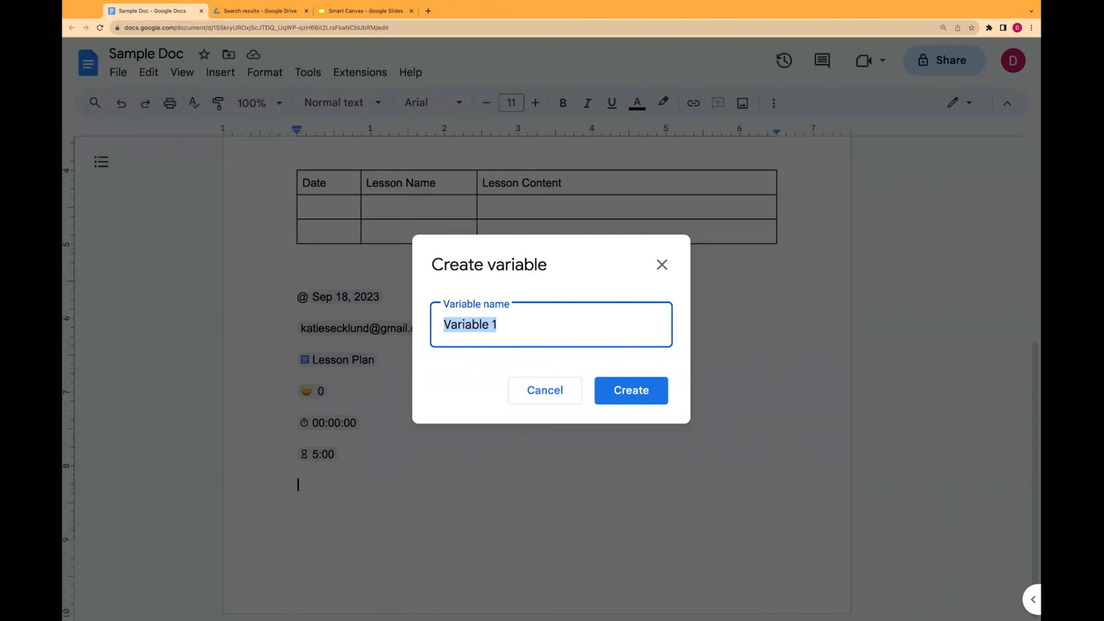
pyautogui.write('Peer Edits')
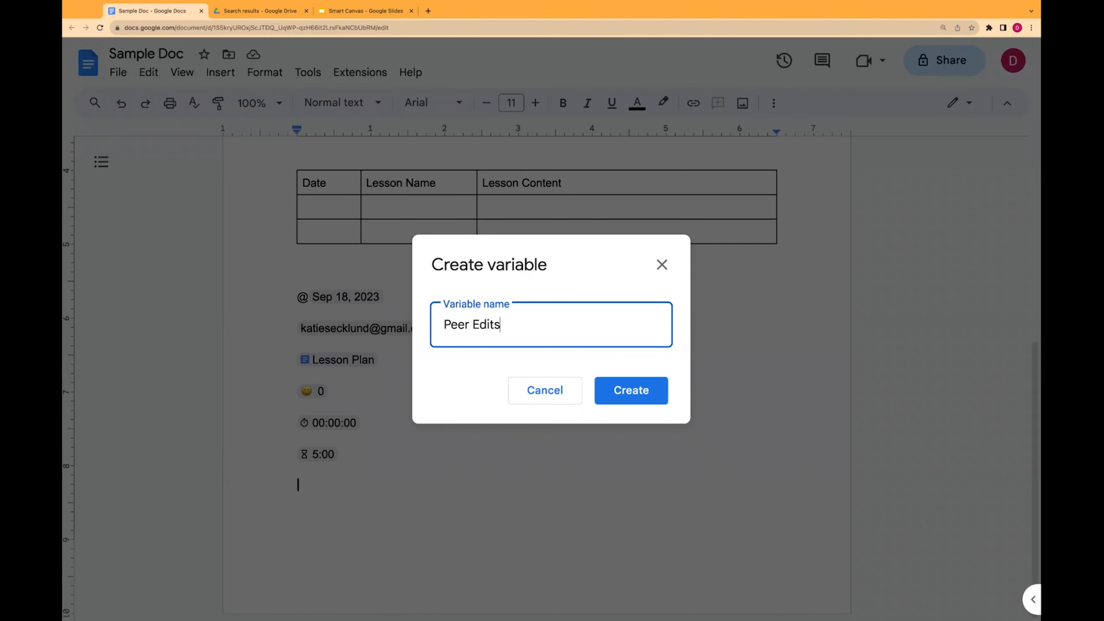
pyautogui.click(652, 392)
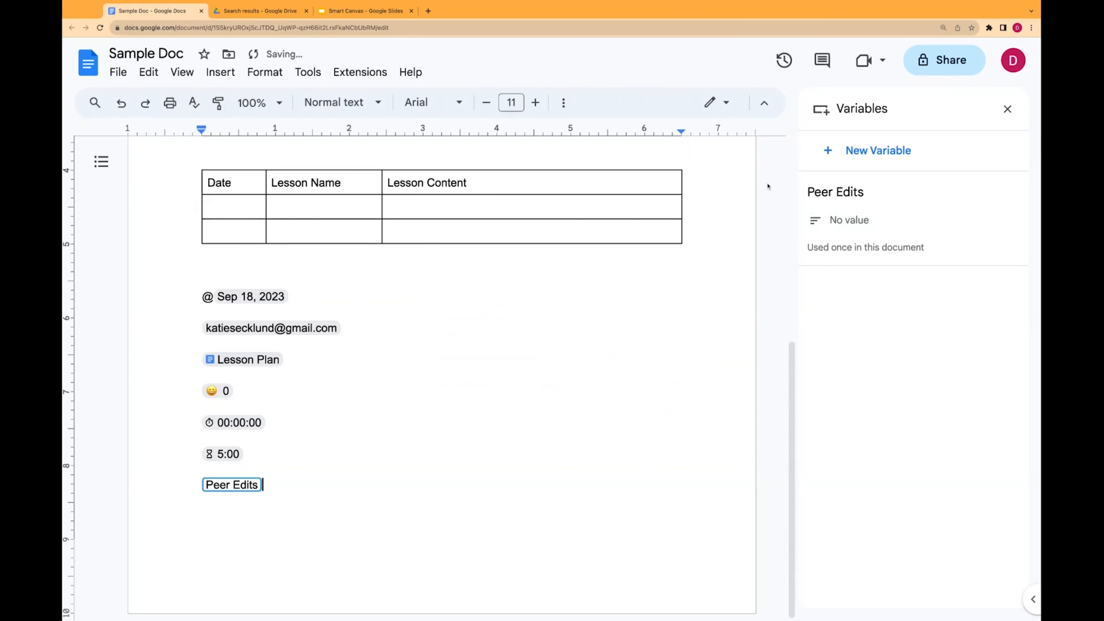
# Open the name of the Peer Edits variable for editing, cancel, and return to the document text
pyautogui.moveTo(860, 217)
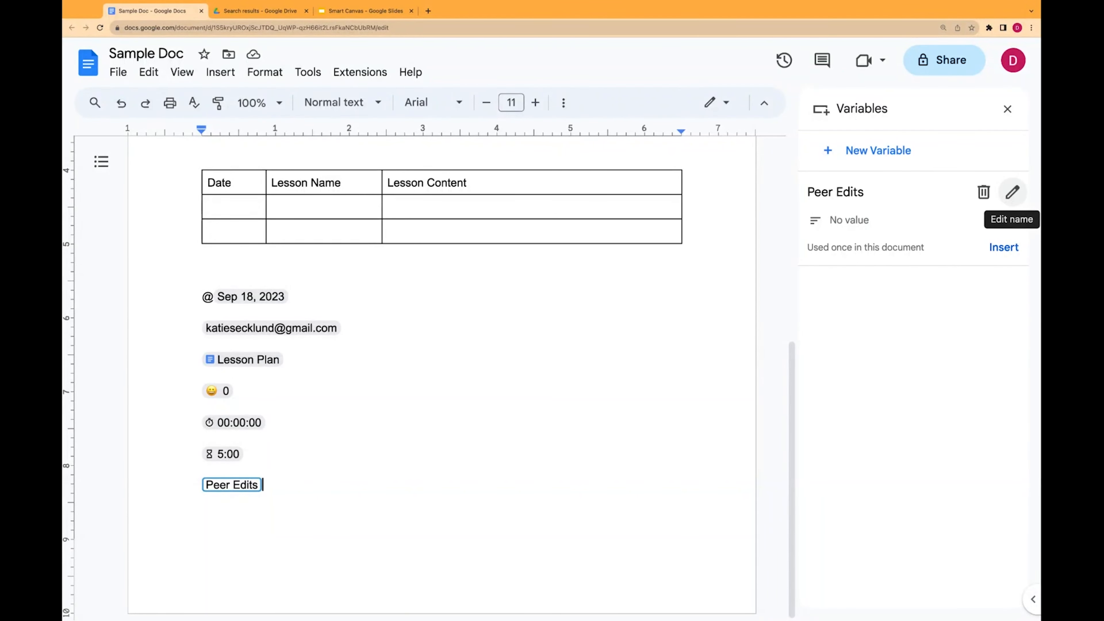
pyautogui.click(1013, 192)
pyautogui.click(581, 391)
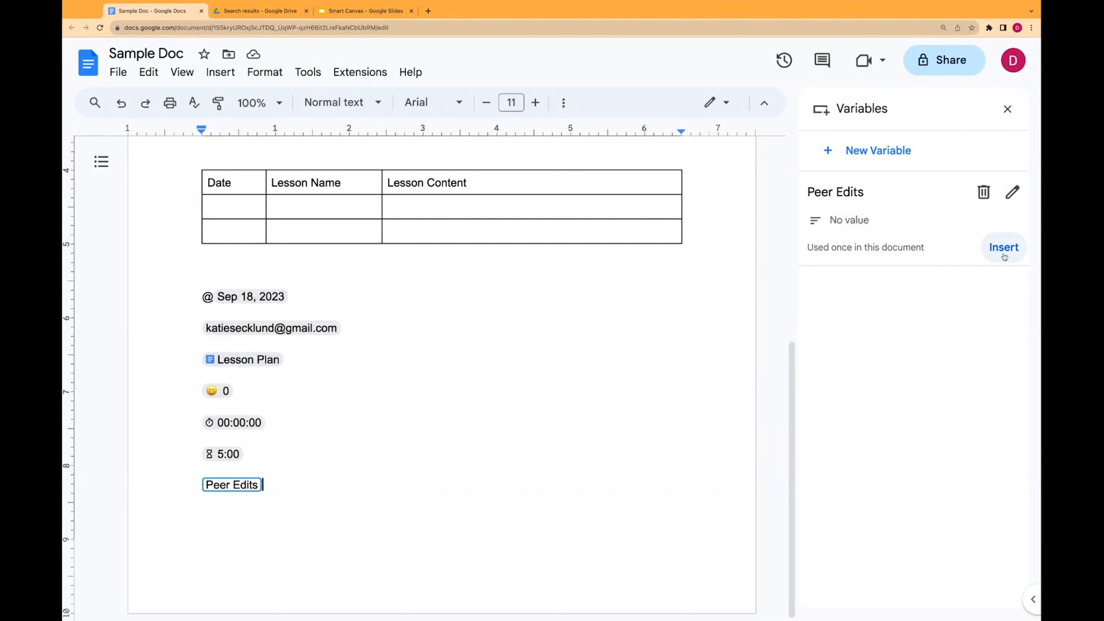
pyautogui.click(289, 472)
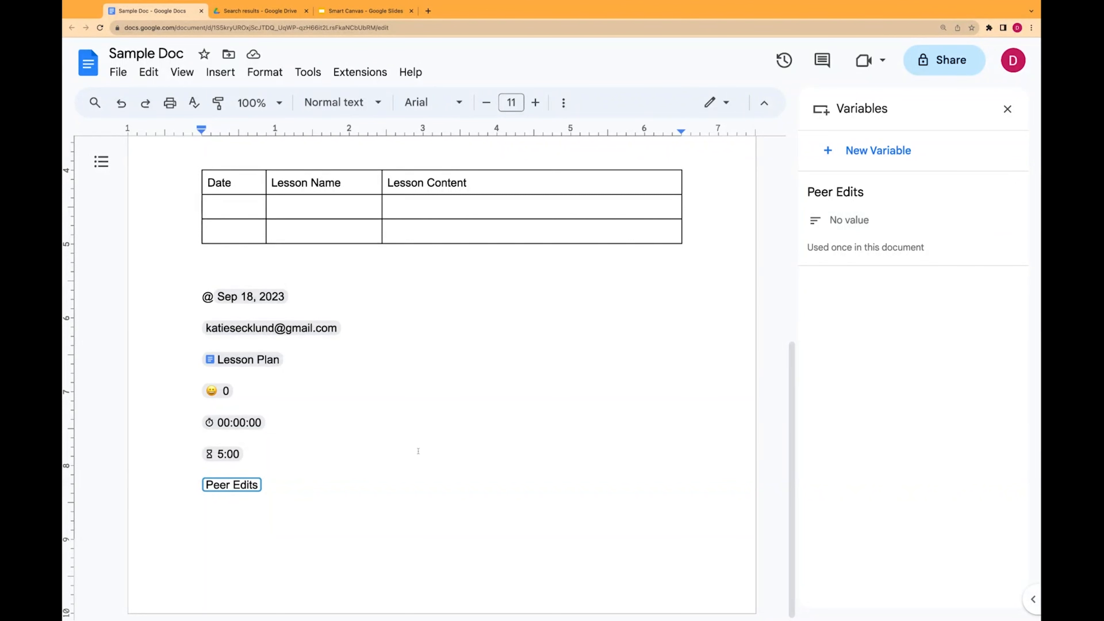
# Insert a dropdown smart chip using the existing Configuration 1 options, on a new line below the Peer Edits variable
pyautogui.click(276, 484)
pyautogui.press('Return')
pyautogui.press('Return')
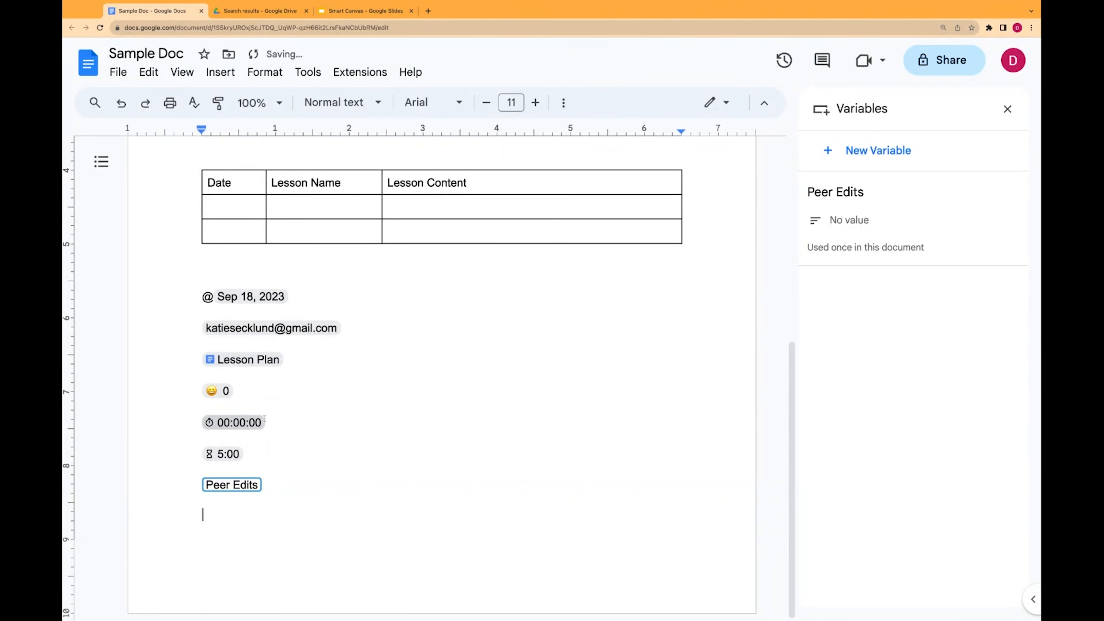
pyautogui.write('2')
pyautogui.press('BackSpace')
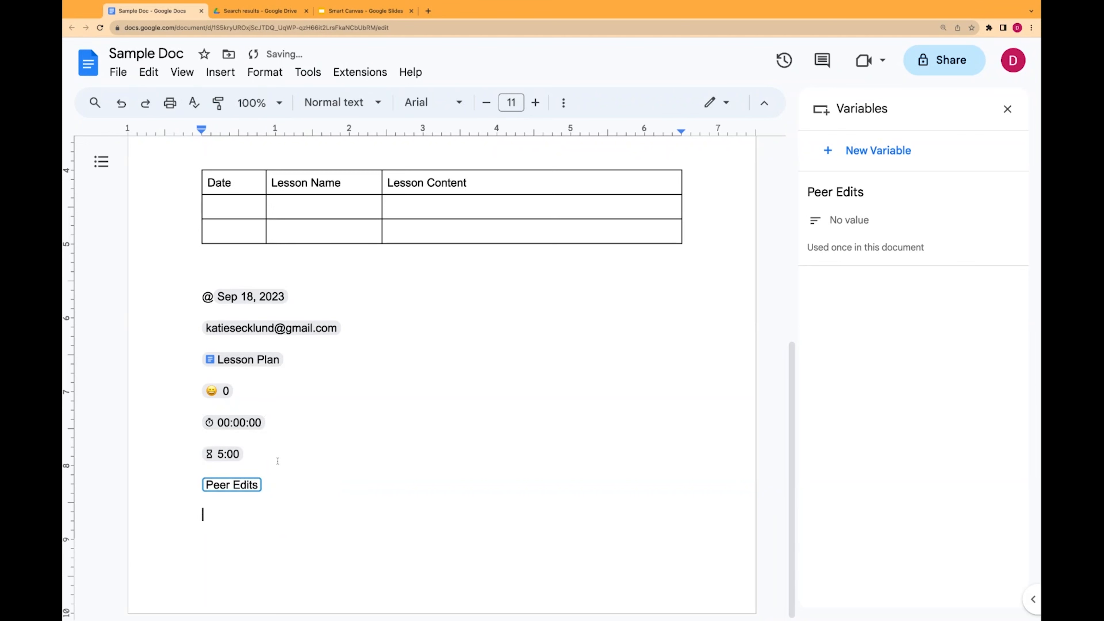
pyautogui.write('@')
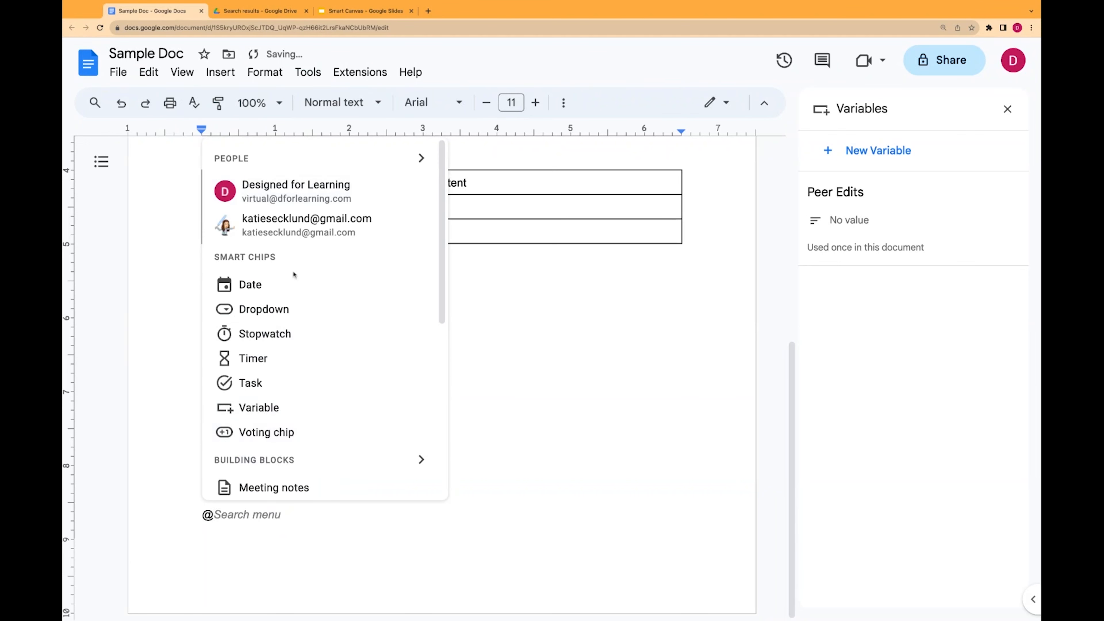
pyautogui.click(264, 309)
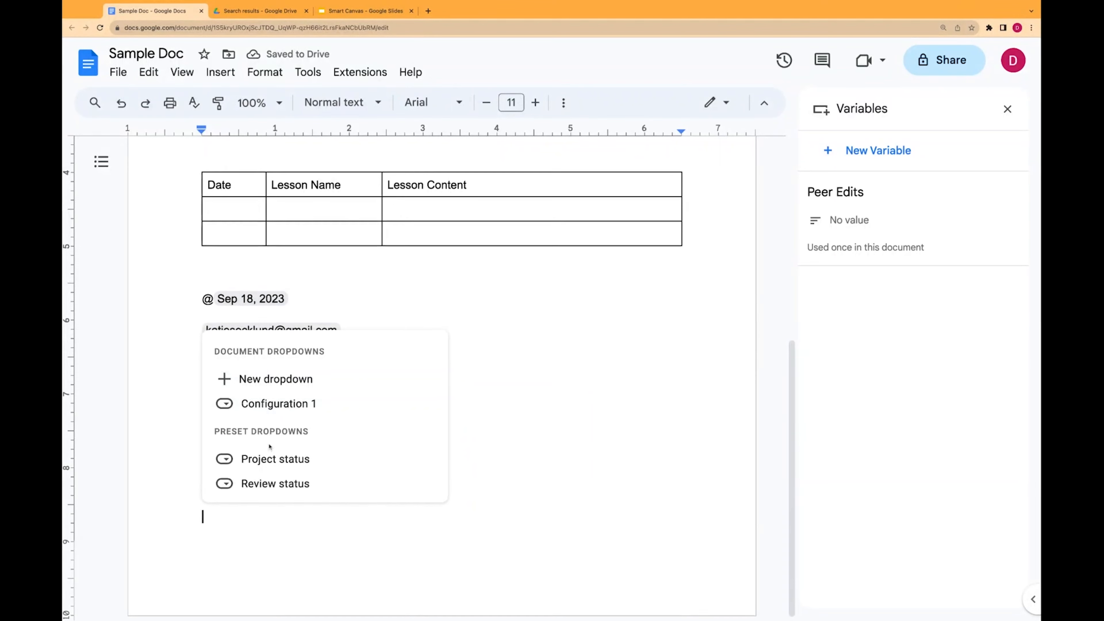
pyautogui.moveTo(265, 471)
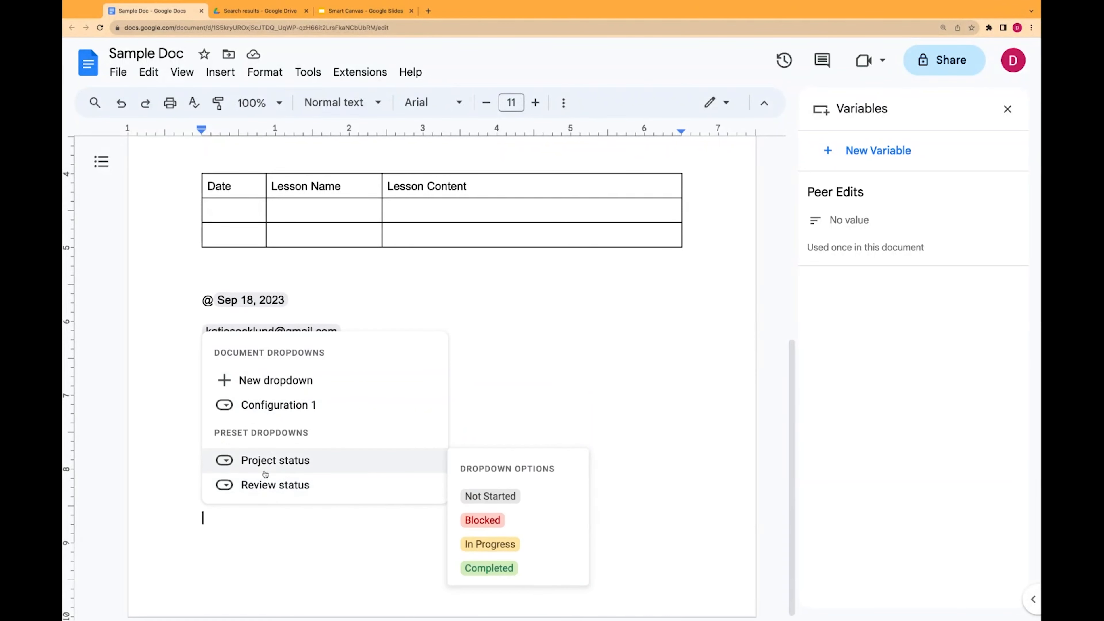
pyautogui.moveTo(275, 417)
pyautogui.scroll(1, 276, 414)
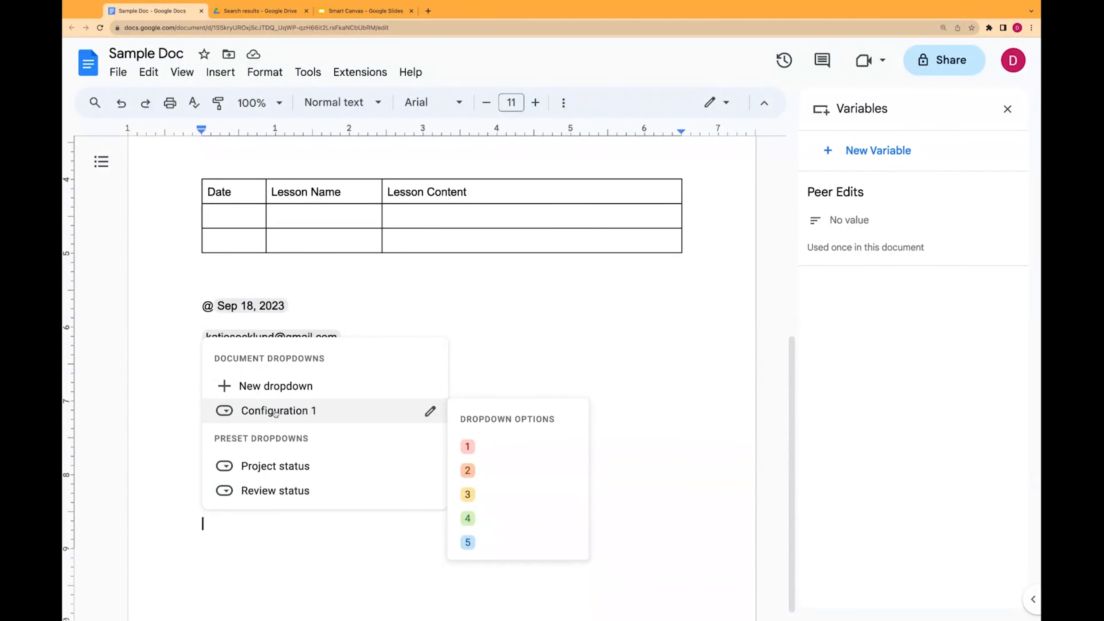
pyautogui.click(275, 413)
pyautogui.scroll(-1, 318, 454)
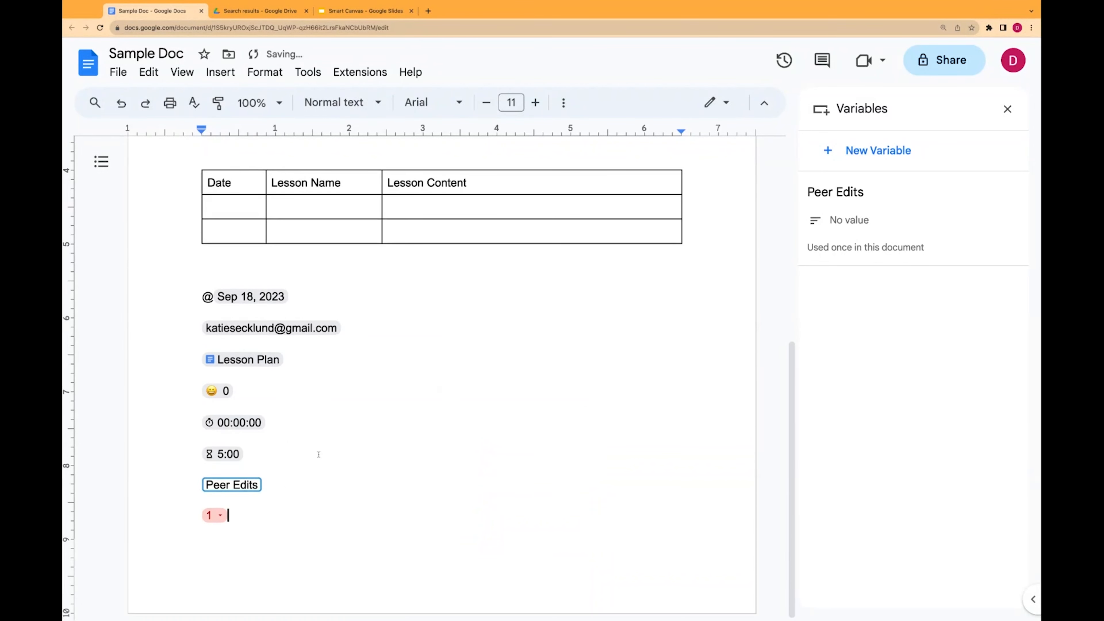
# Show the list of options of the new dropdown chip and close the Variables sidebar
pyautogui.click(213, 516)
pyautogui.scroll(-3, 264, 562)
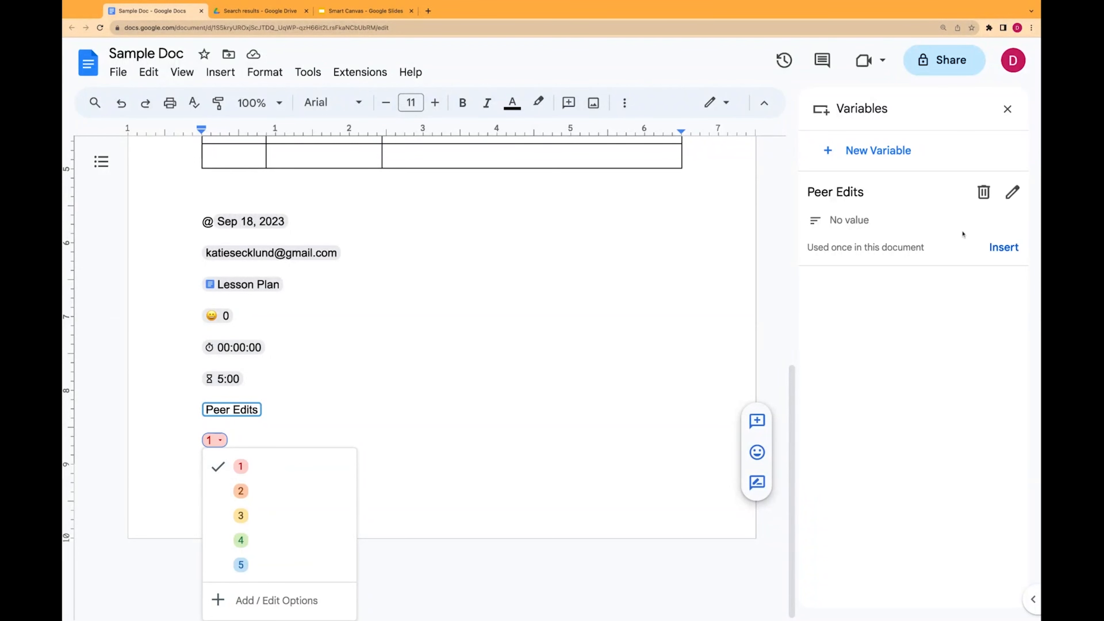
pyautogui.click(1007, 109)
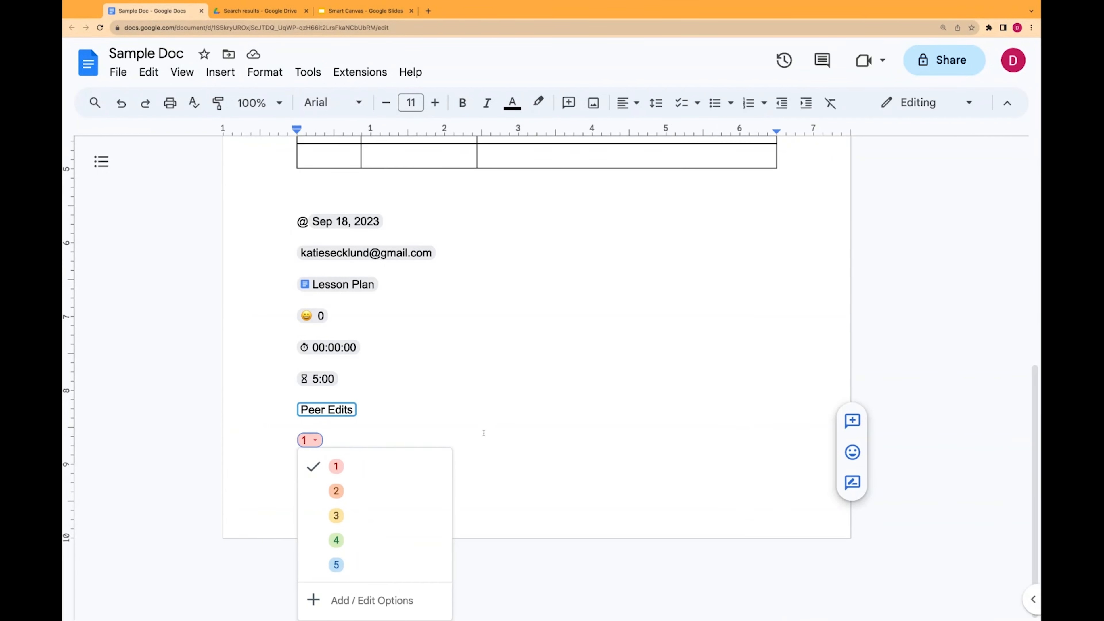